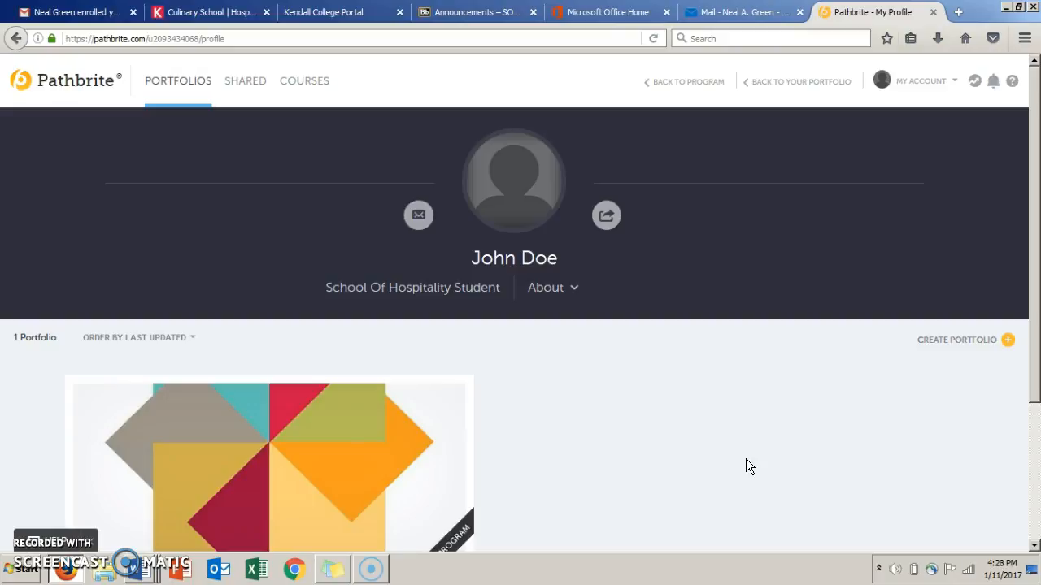
Open the profile for editing and choose the existing portrait photo as the profile image.
click(900, 91)
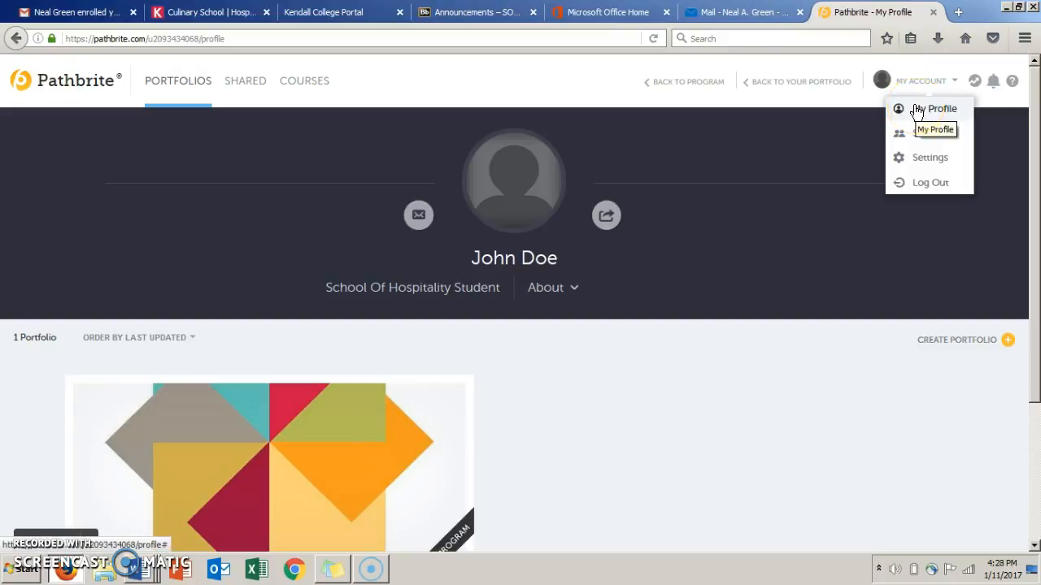
click(525, 130)
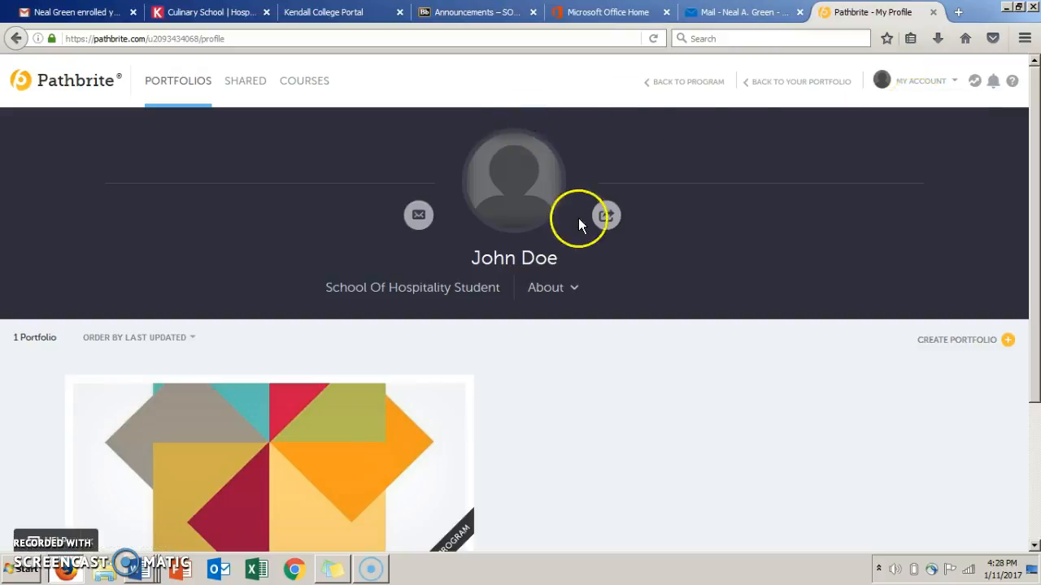
click(539, 209)
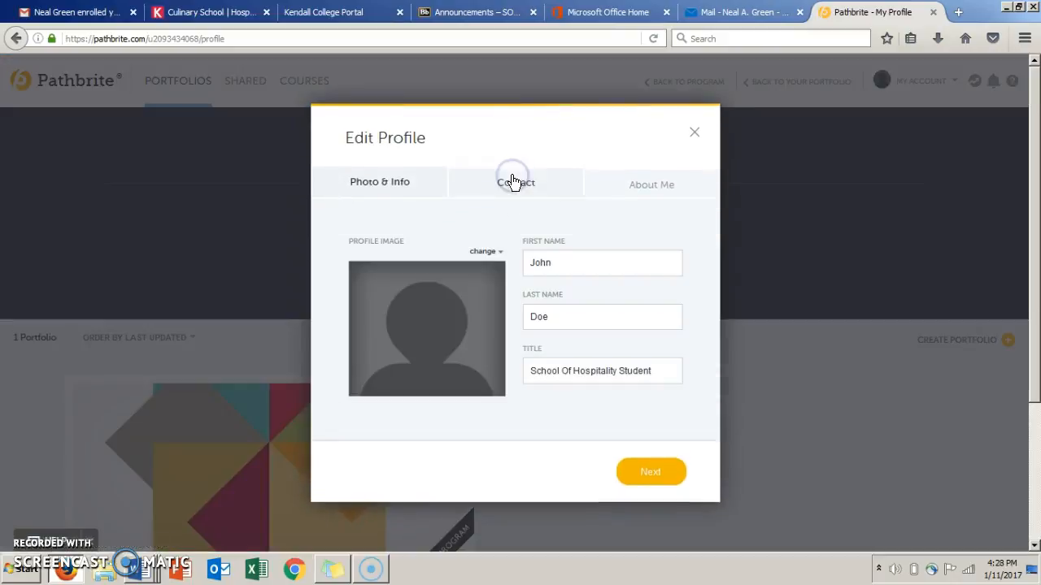
click(490, 248)
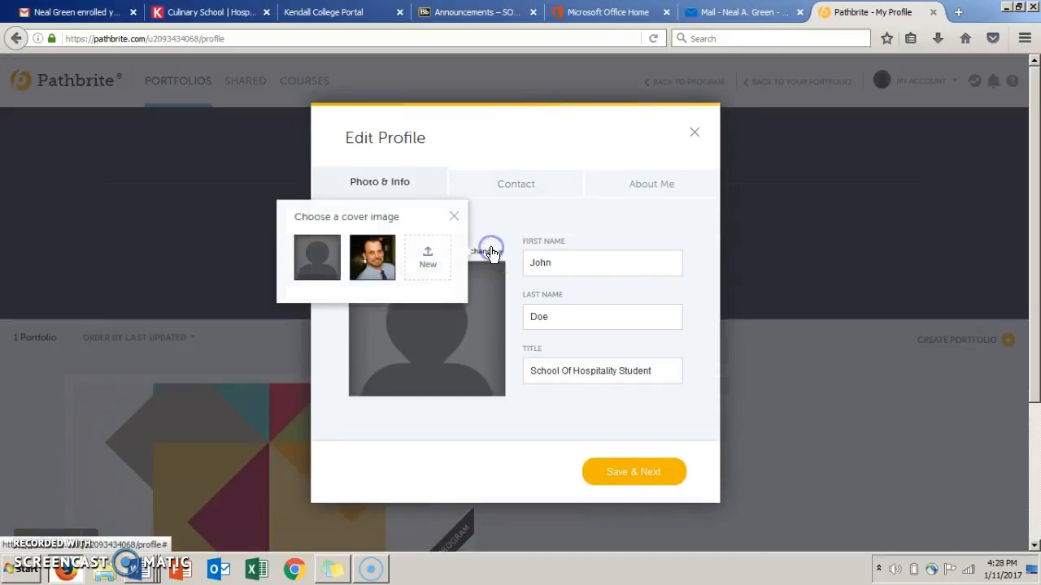
click(372, 260)
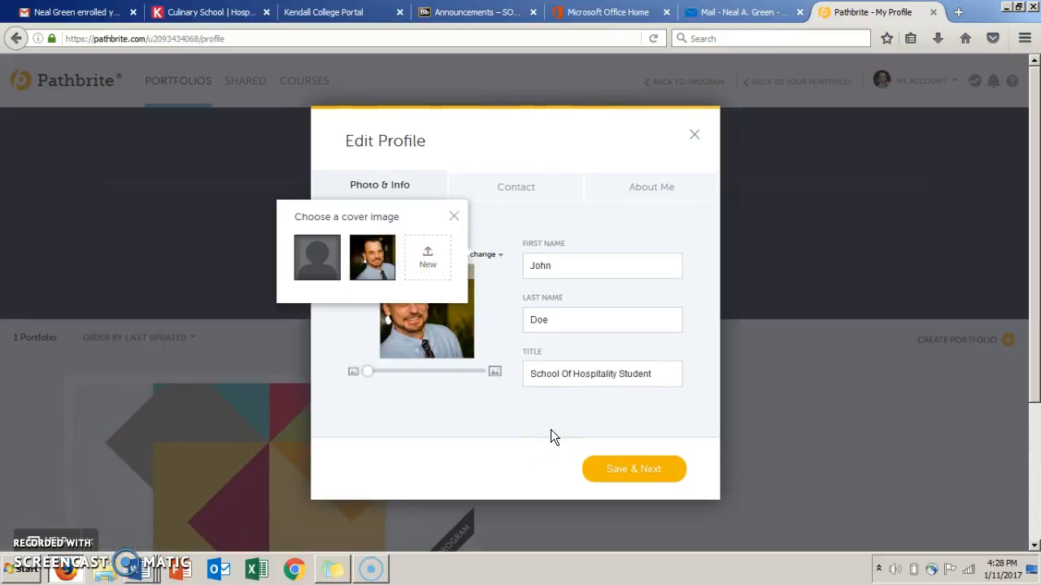
click(444, 259)
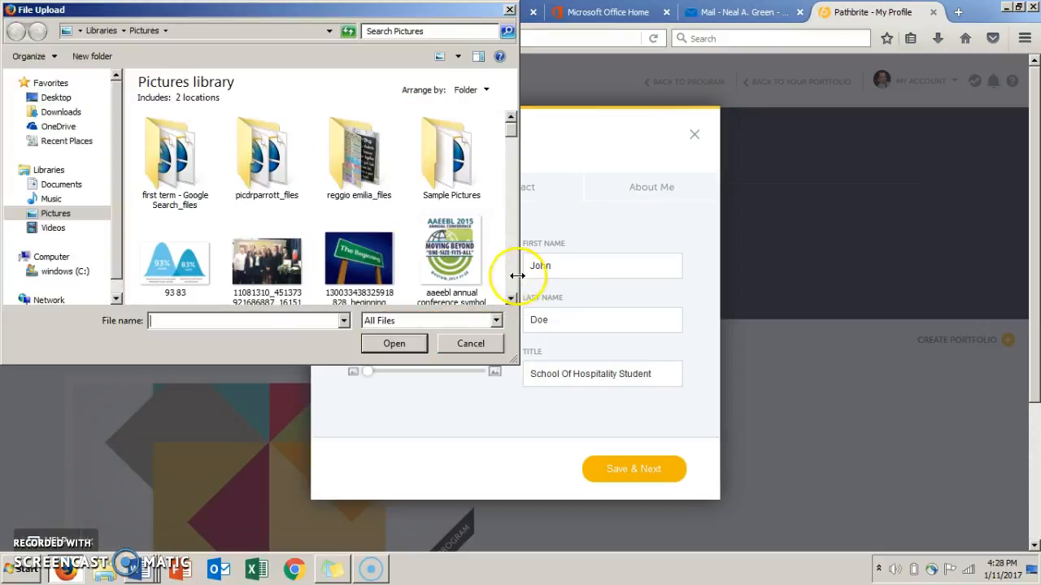
click(514, 275)
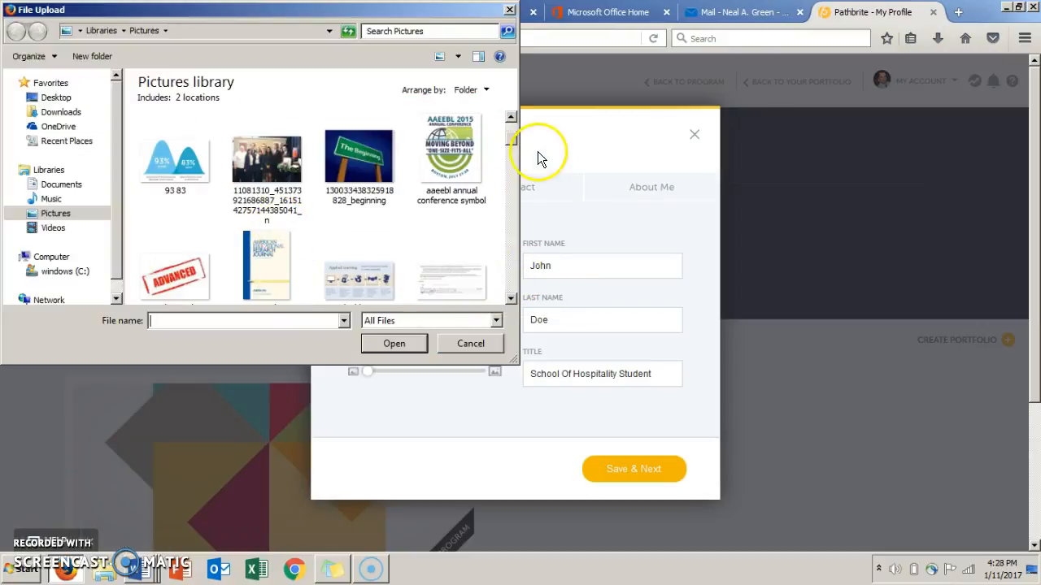
click(510, 11)
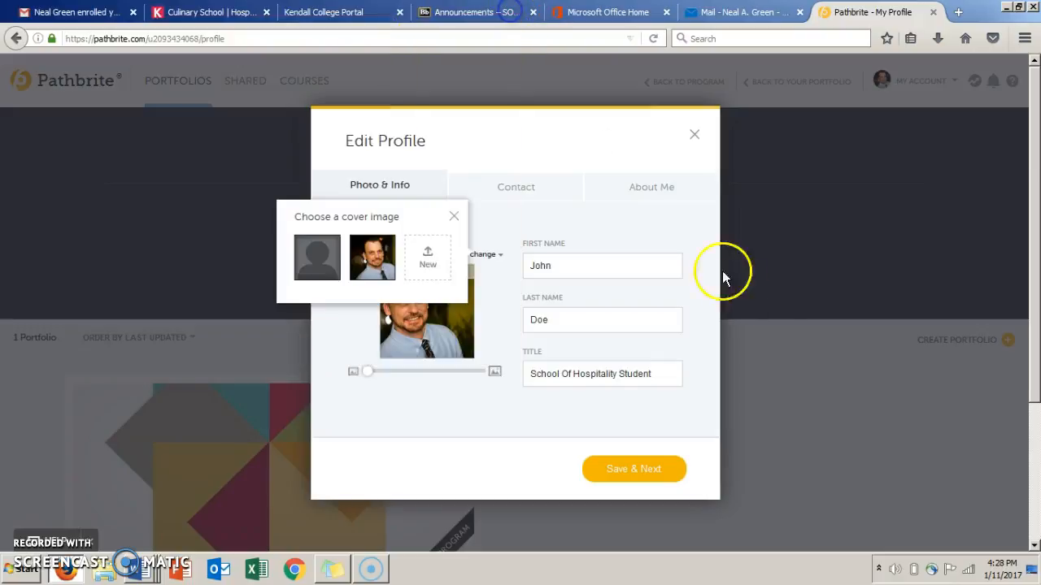
Close the image chooser, re-enter the first name and save the profile's photo and info.
click(456, 218)
drag(623, 269, 502, 261)
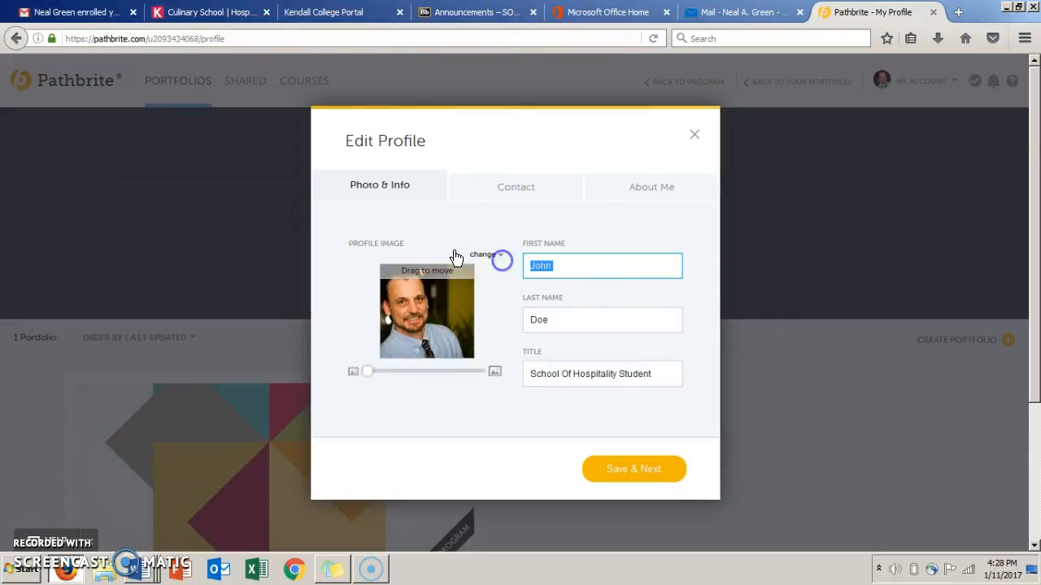
text(Jo)
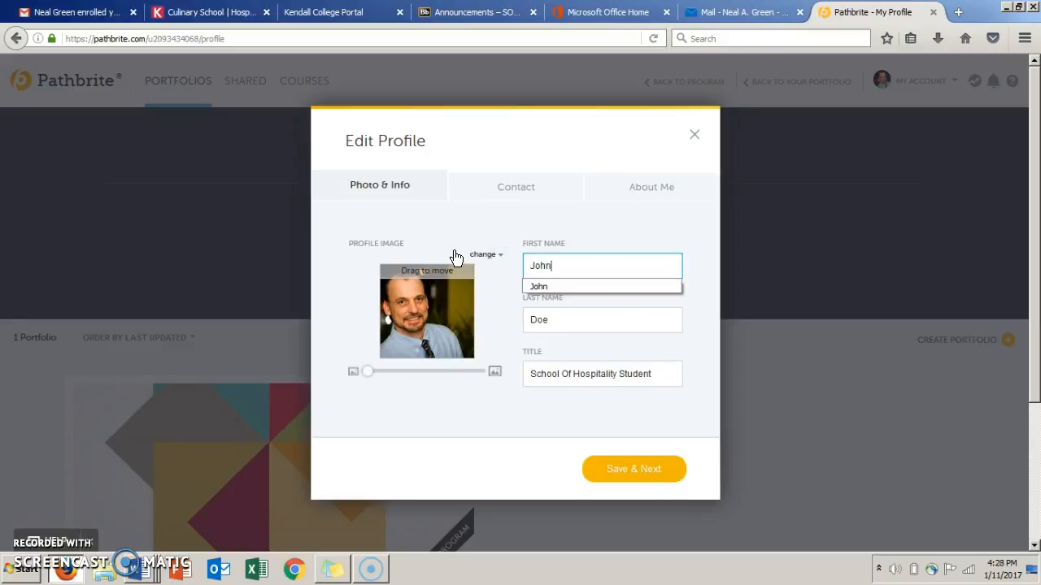
click(552, 323)
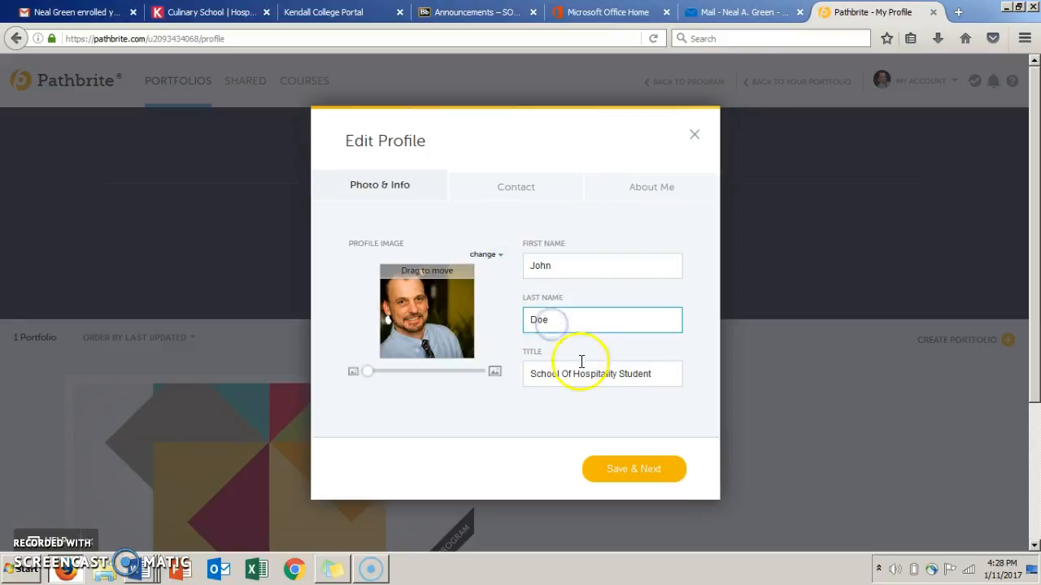
click(596, 378)
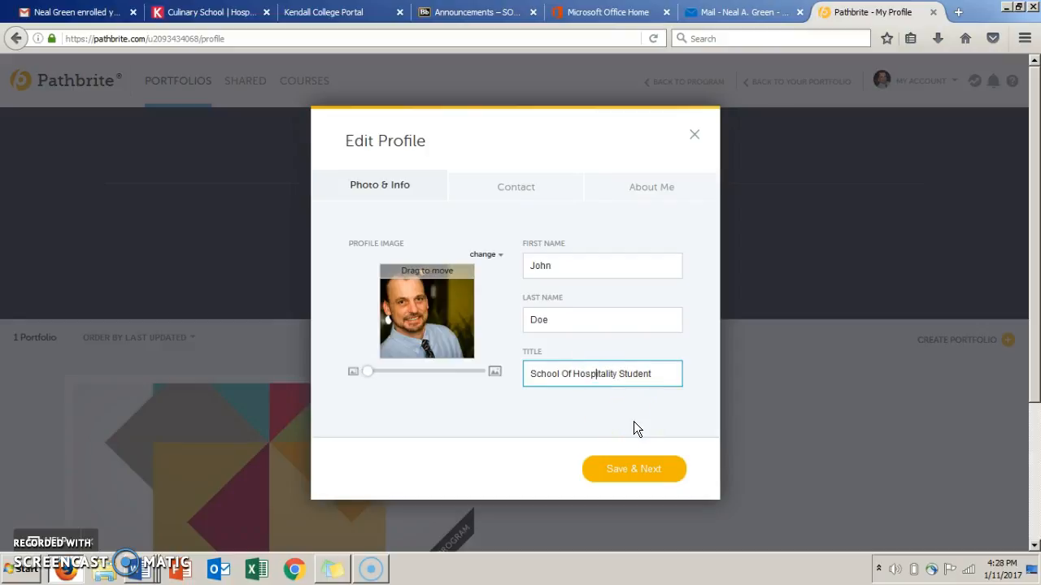
click(642, 471)
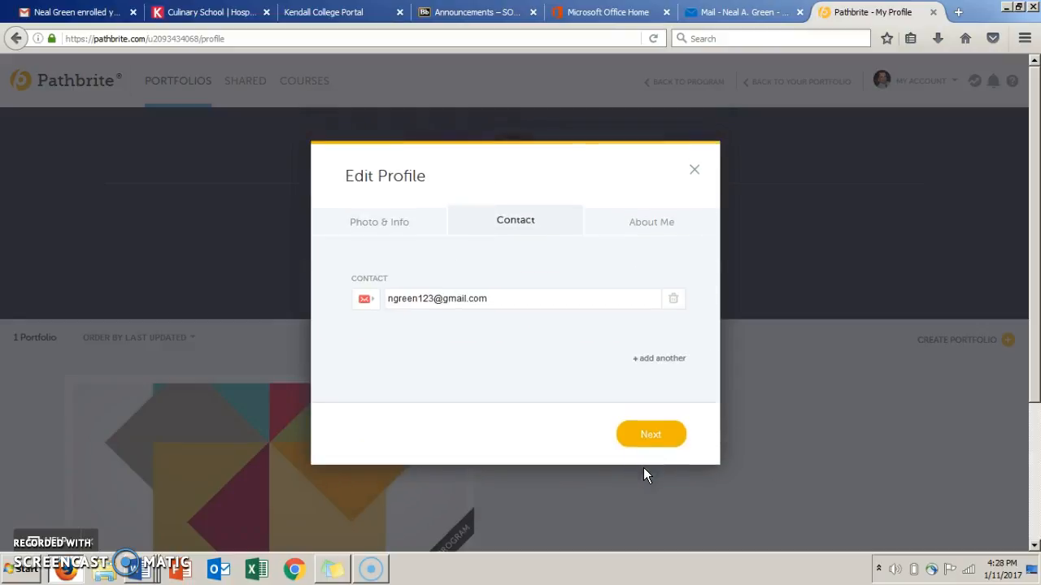
Go through the Contact and About Me sections without editing them and close the profile editor.
click(650, 440)
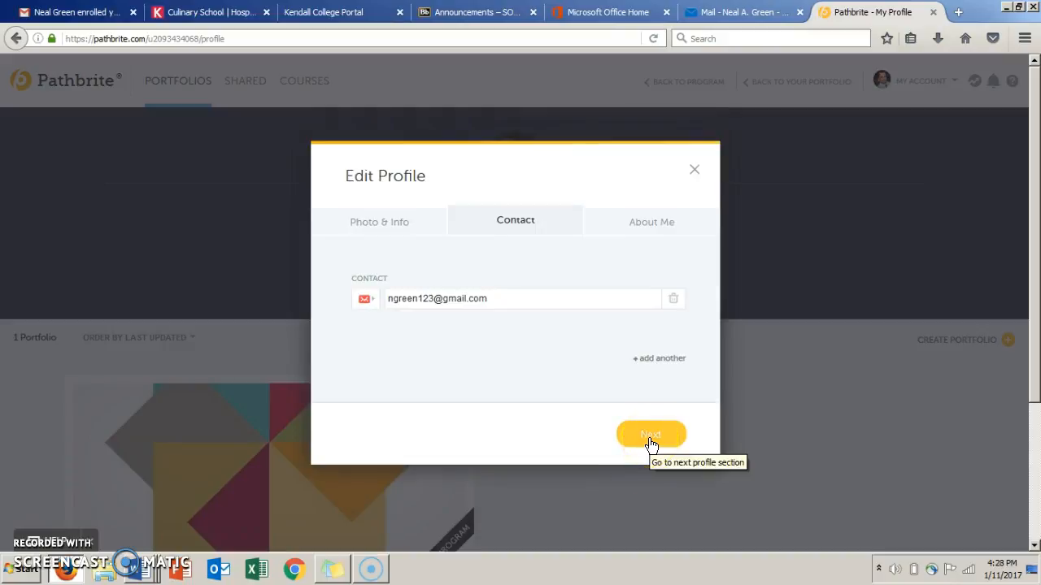
click(650, 440)
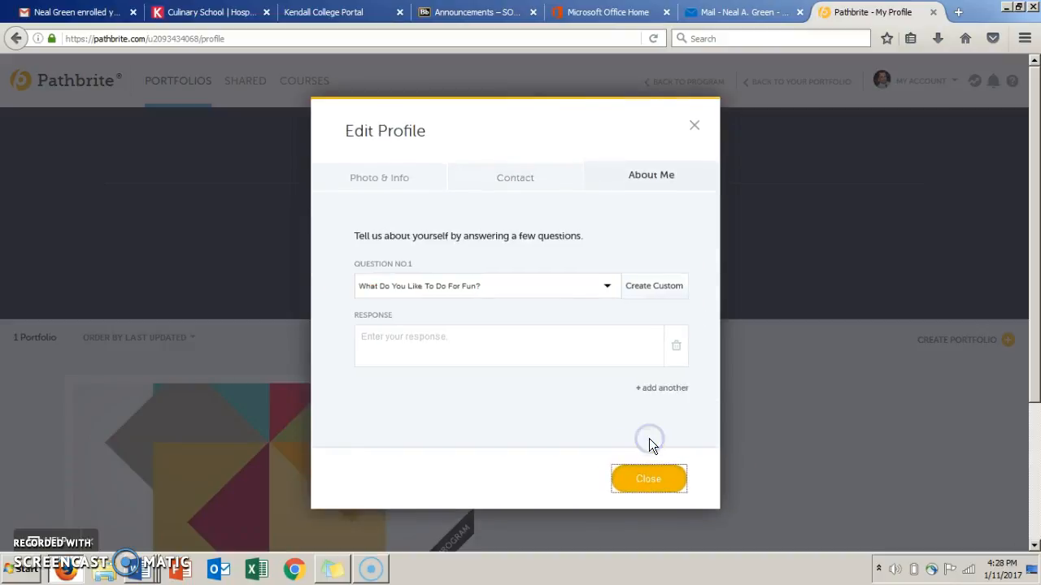
click(649, 473)
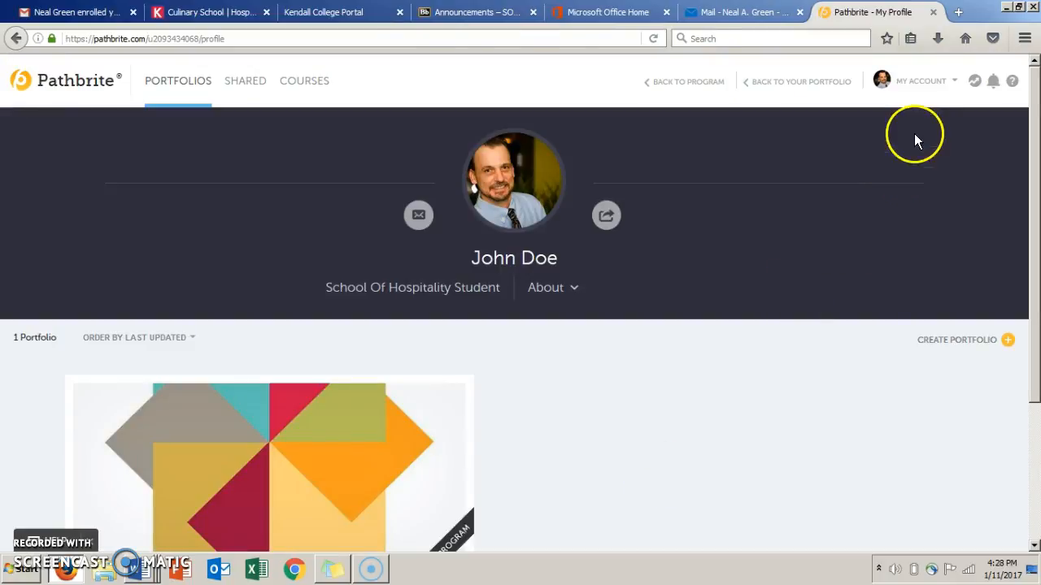
Review the profile and password sections of the account settings and close them without saving.
click(922, 85)
click(928, 157)
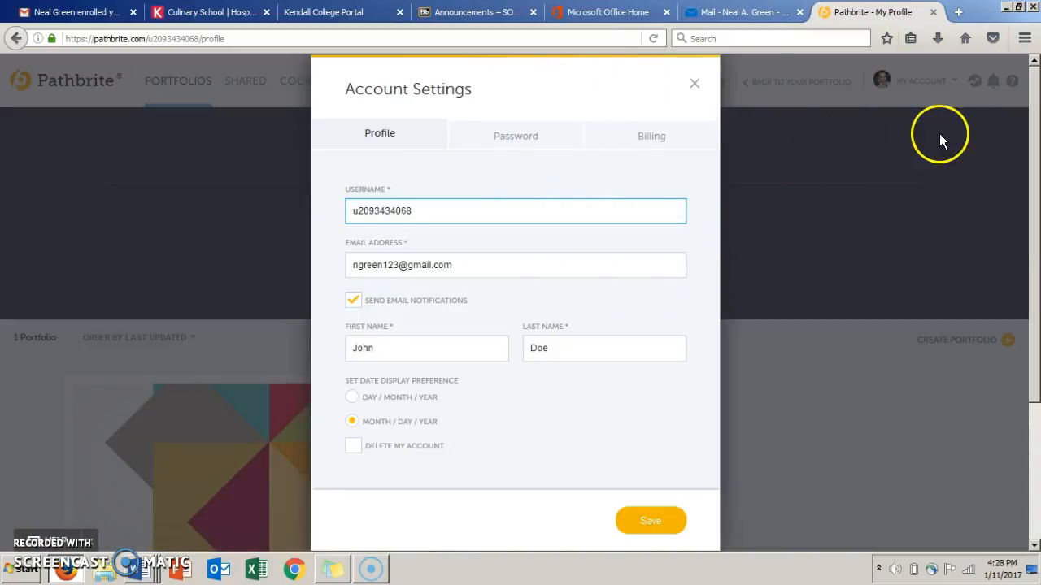
click(521, 135)
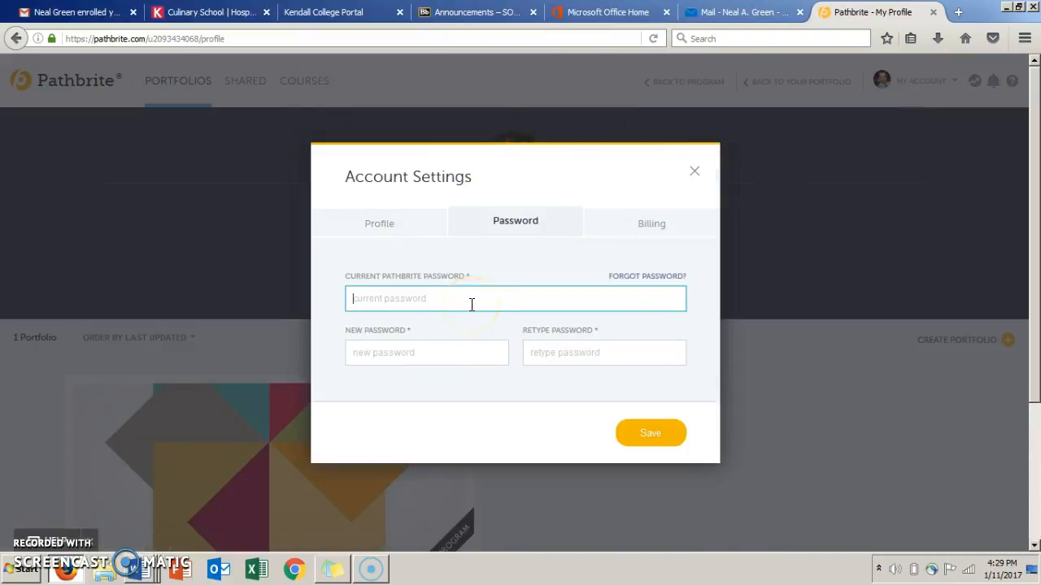
click(455, 354)
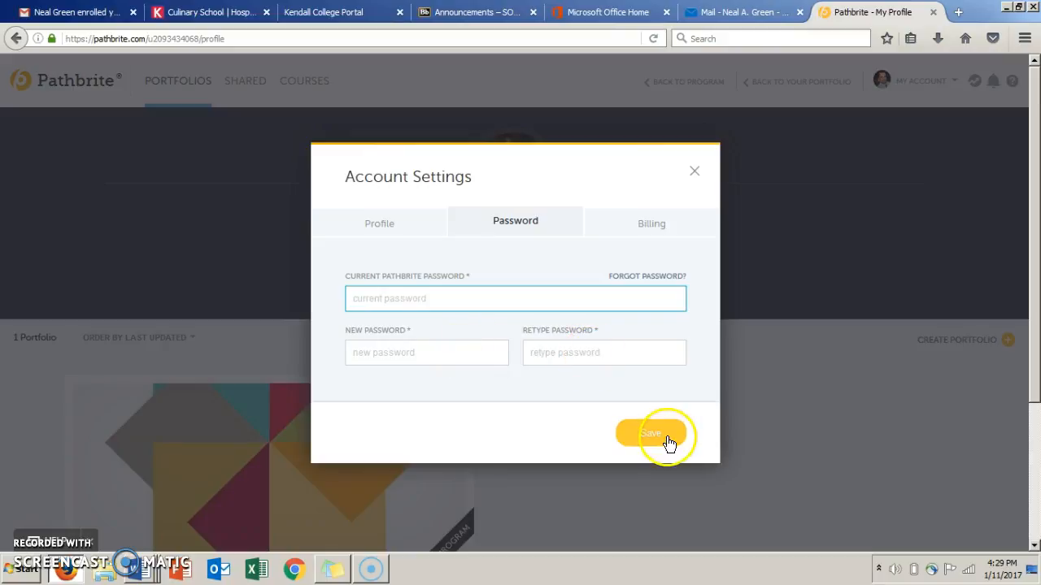
click(694, 171)
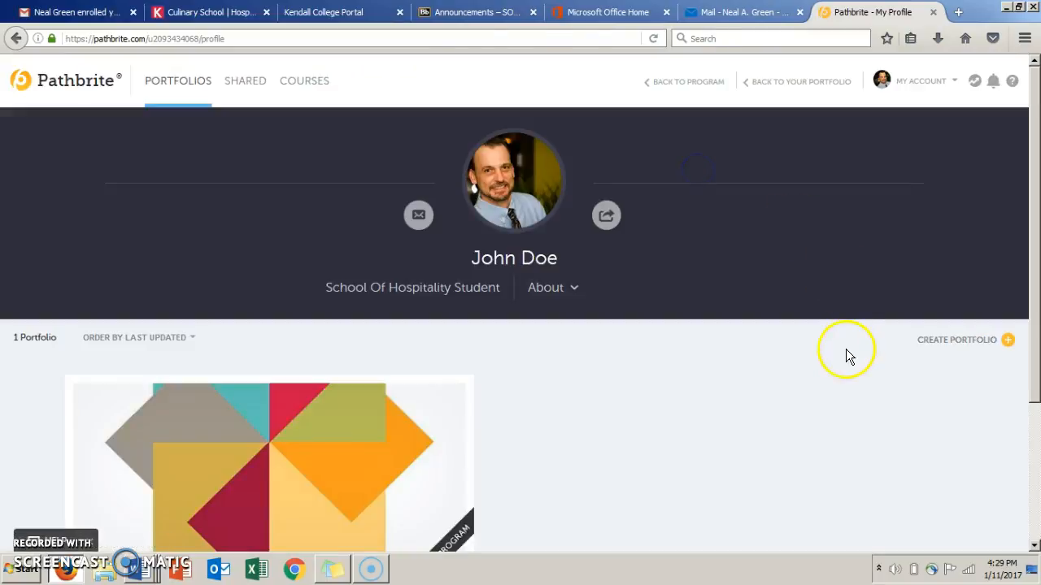
Open the Winter 2017: Capstone ePortfolio and read through its program description.
click(1034, 545)
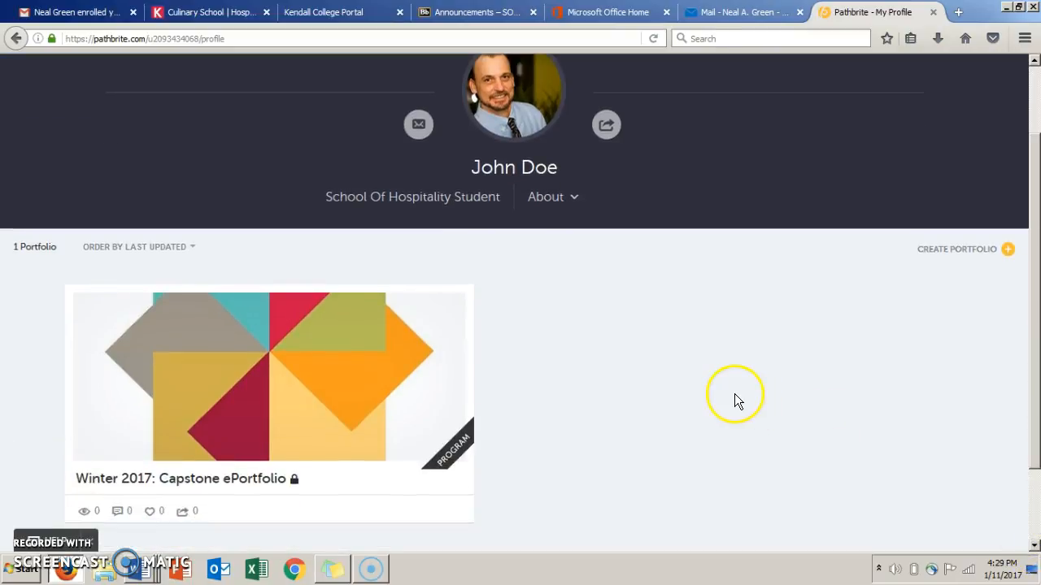
mouse_move(242, 388)
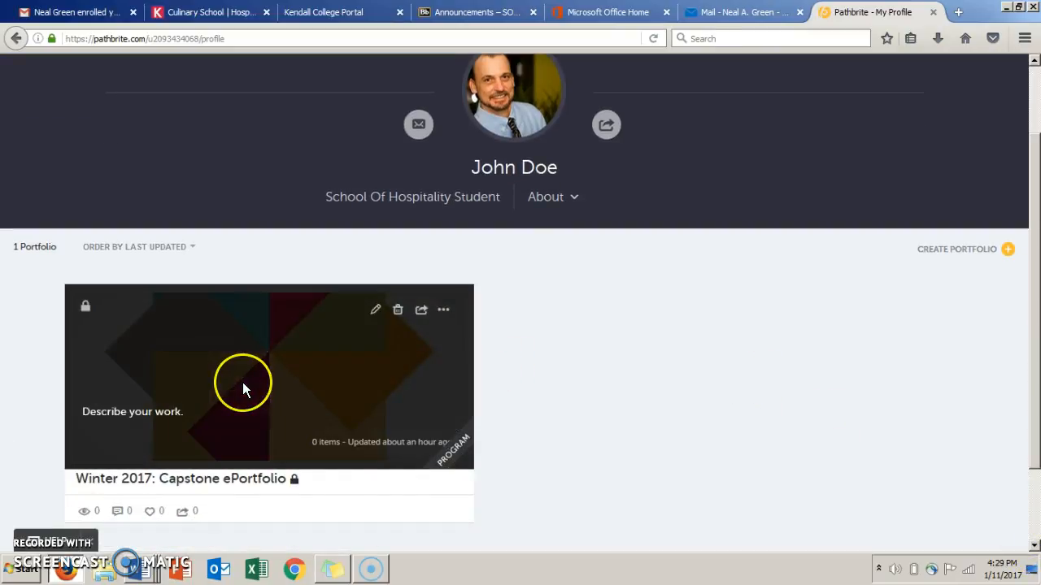
click(242, 389)
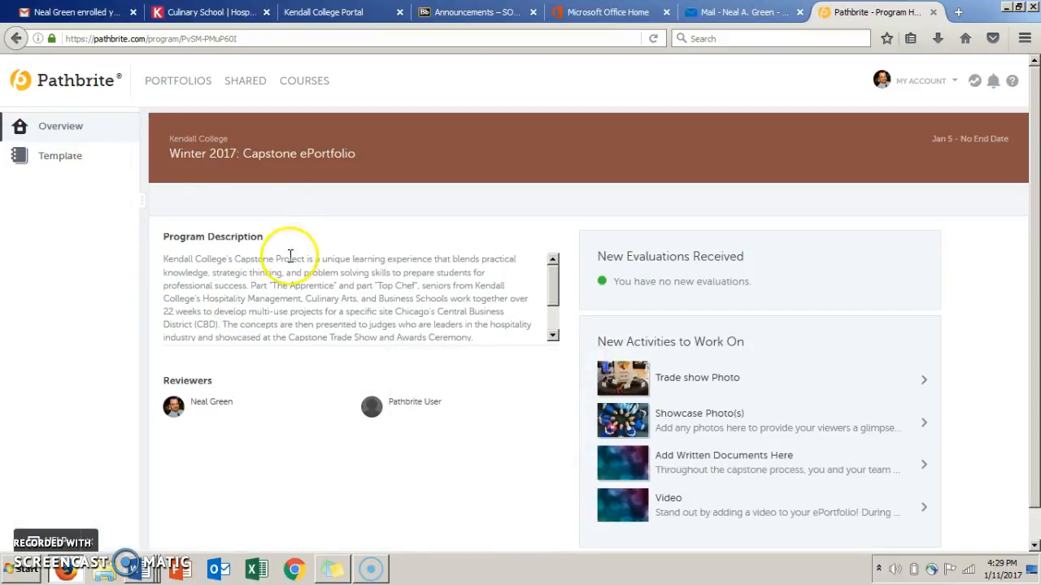
click(551, 319)
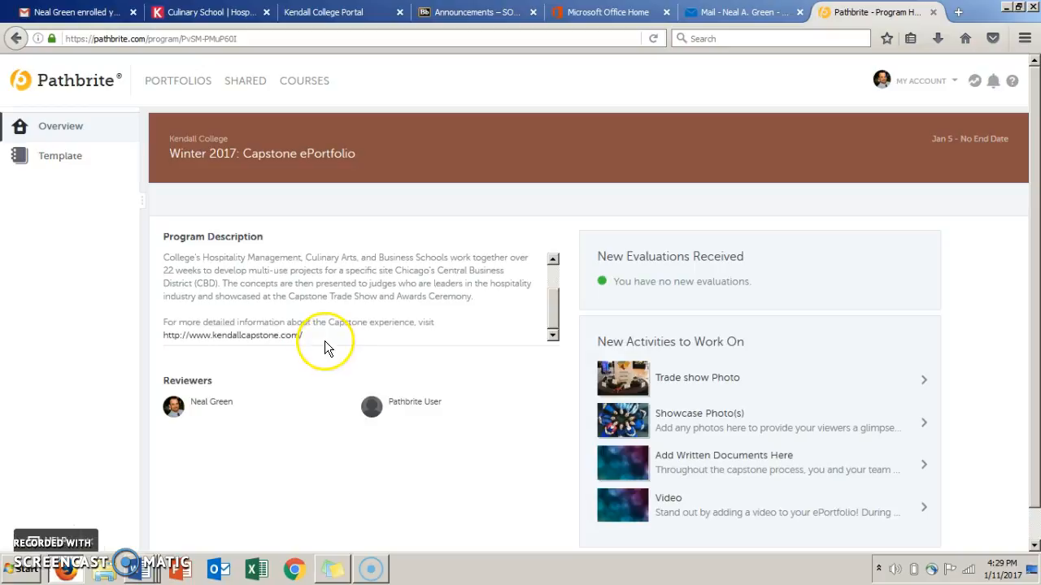
Open the portfolio's template and look over its list of sections.
click(71, 161)
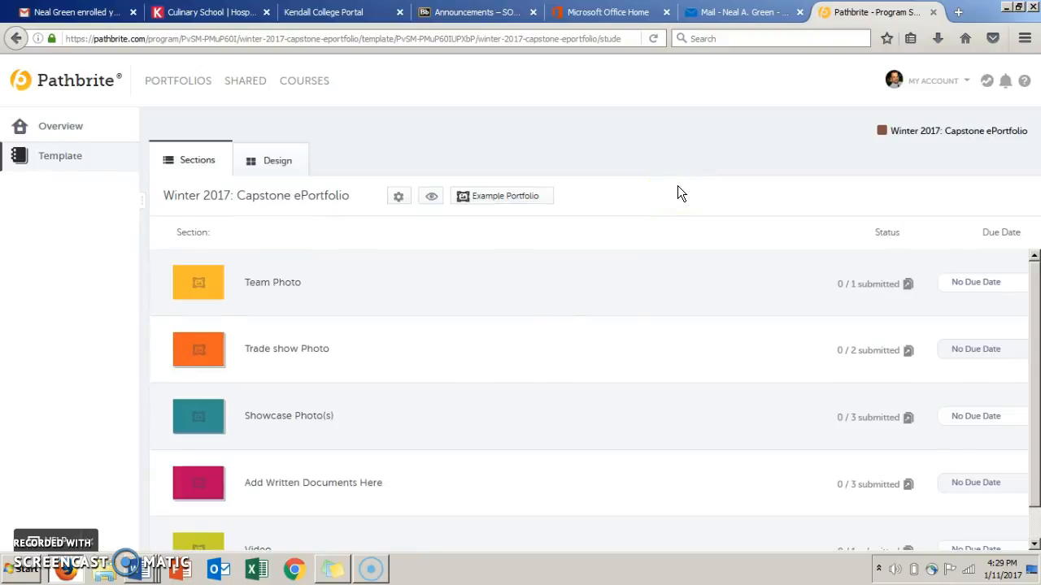
click(1036, 521)
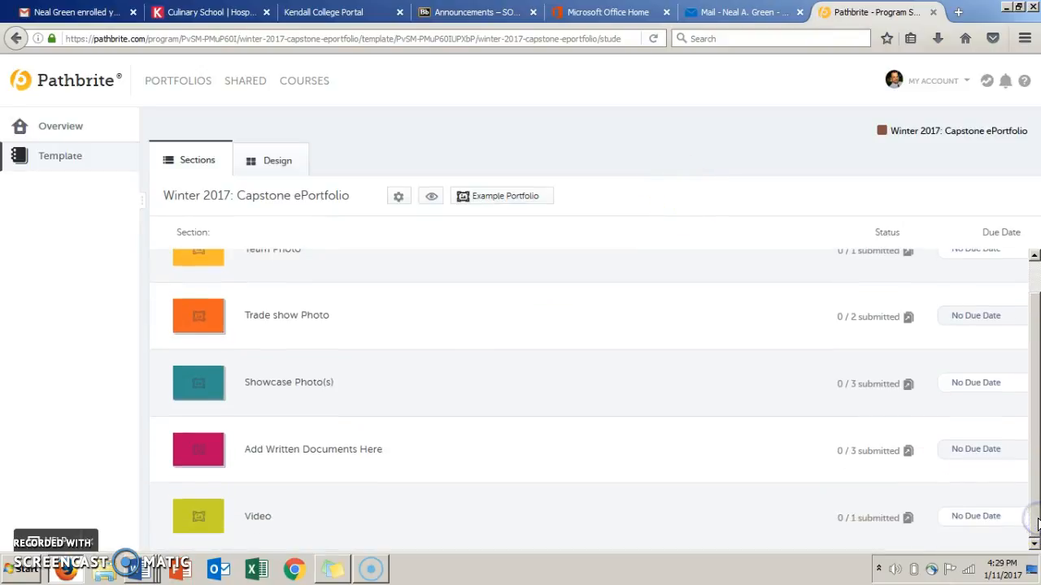
click(1033, 272)
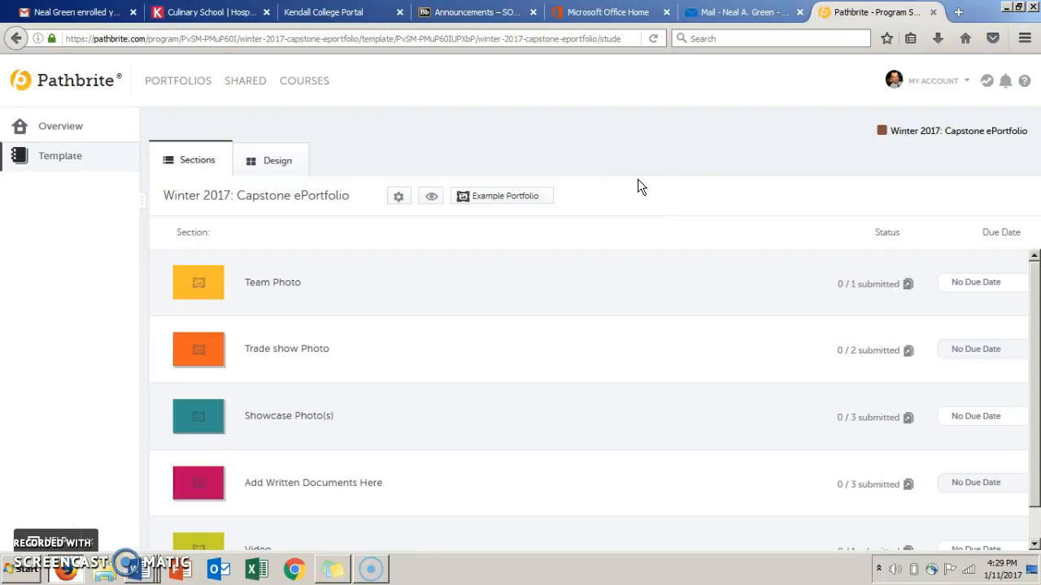
Open the Team Photo section, view the teacher's example photo and close it.
click(581, 295)
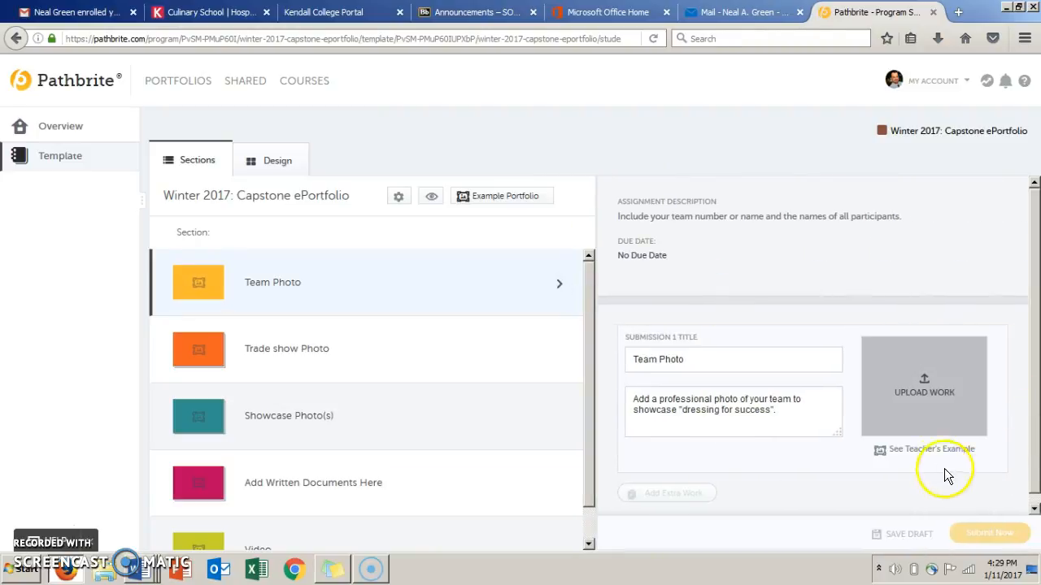
click(933, 454)
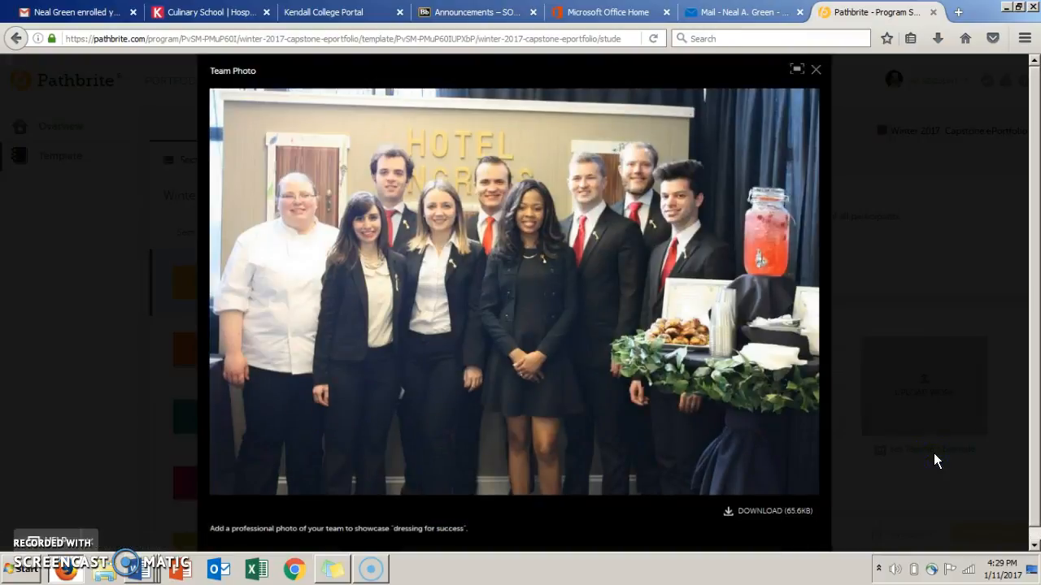
click(814, 70)
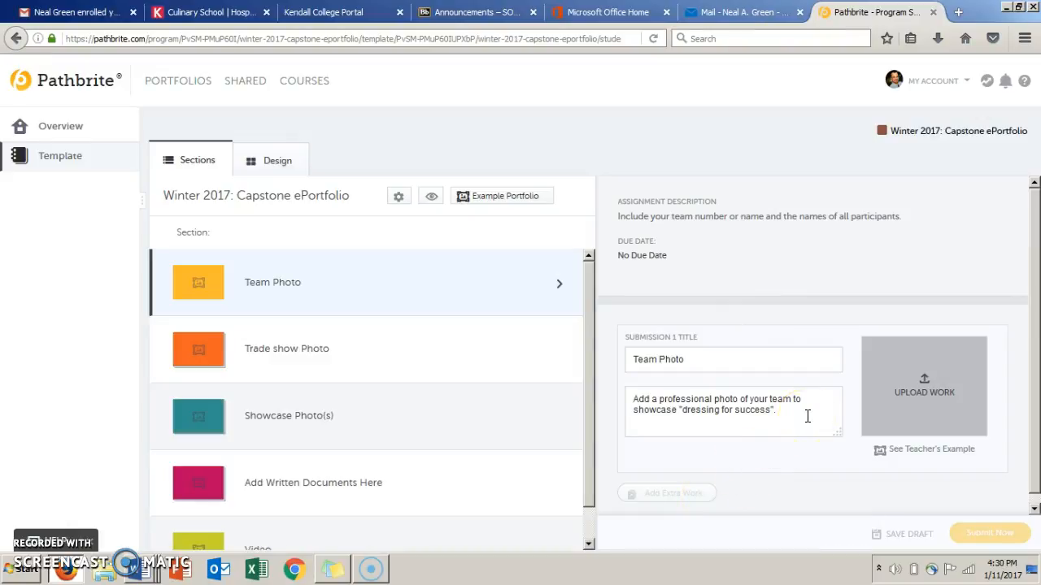
Upload a picture from the computer's Pictures library as the work for the Team Photo submission.
click(935, 395)
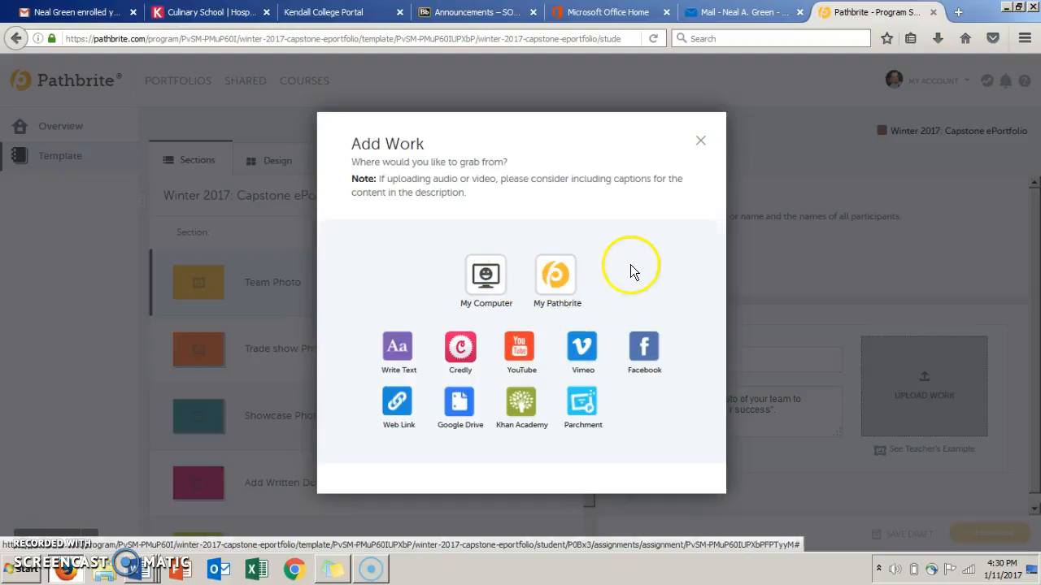
click(487, 276)
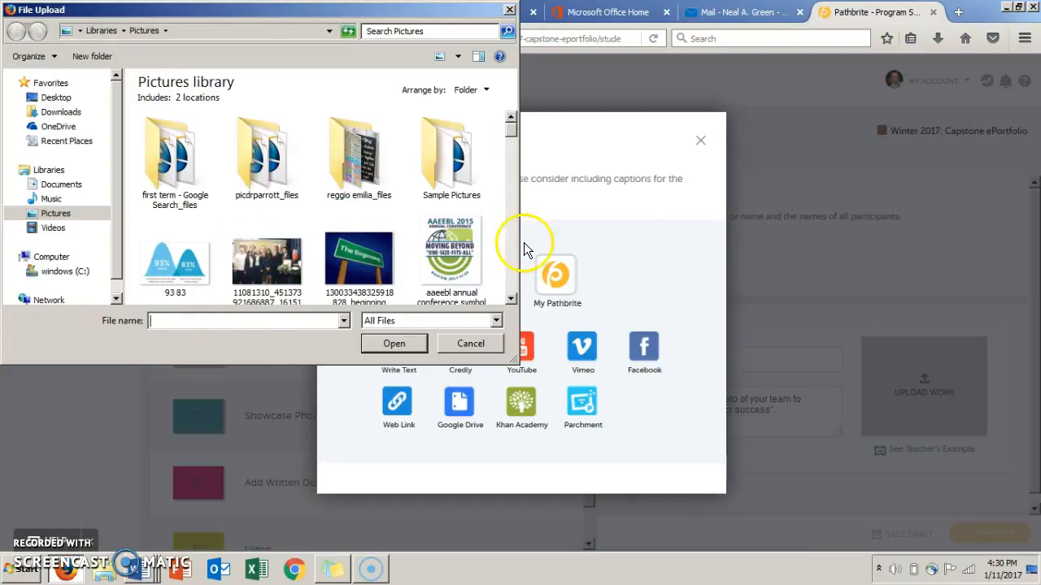
click(511, 300)
click(511, 299)
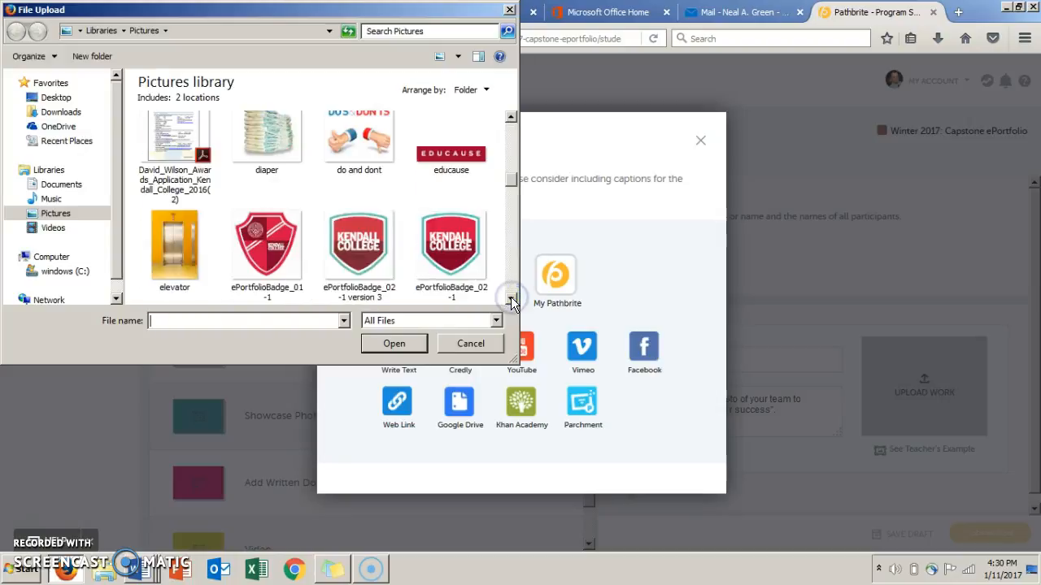
click(511, 299)
click(511, 121)
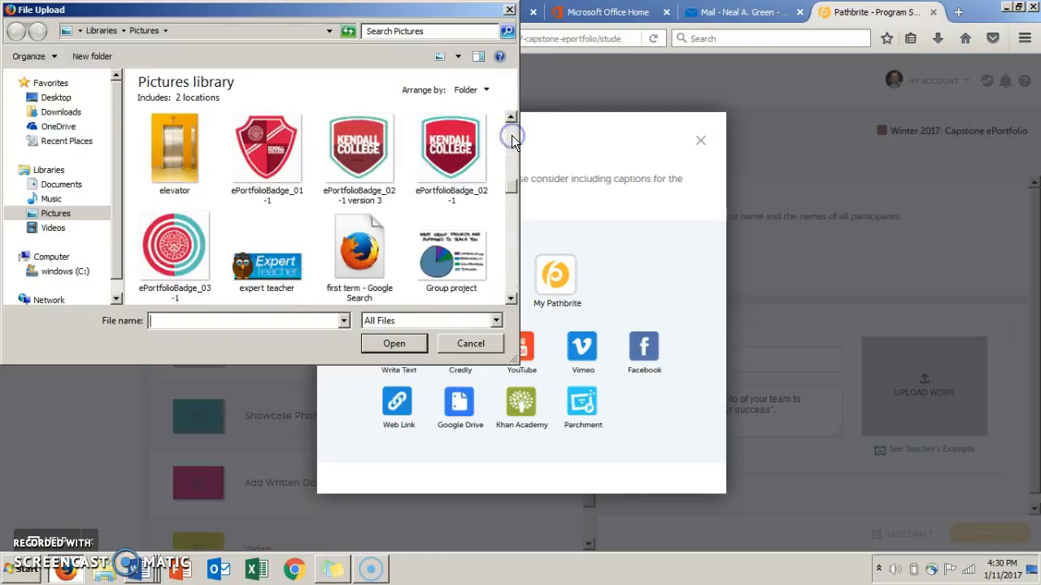
click(449, 150)
double_click(450, 150)
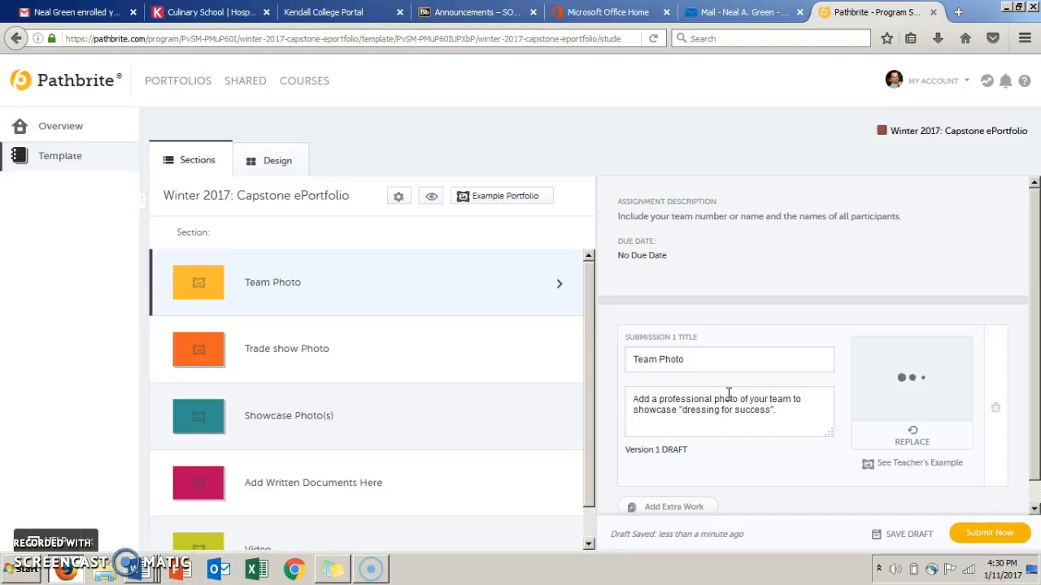
Submit the Team Photo assignment with a five-star self-rating and the comment "Team Names".
click(916, 470)
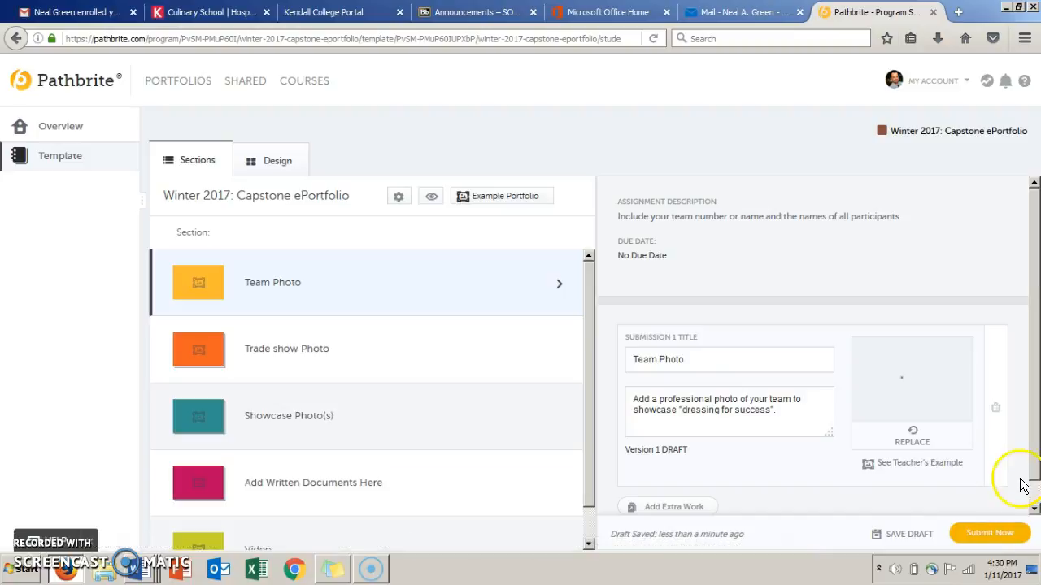
click(997, 537)
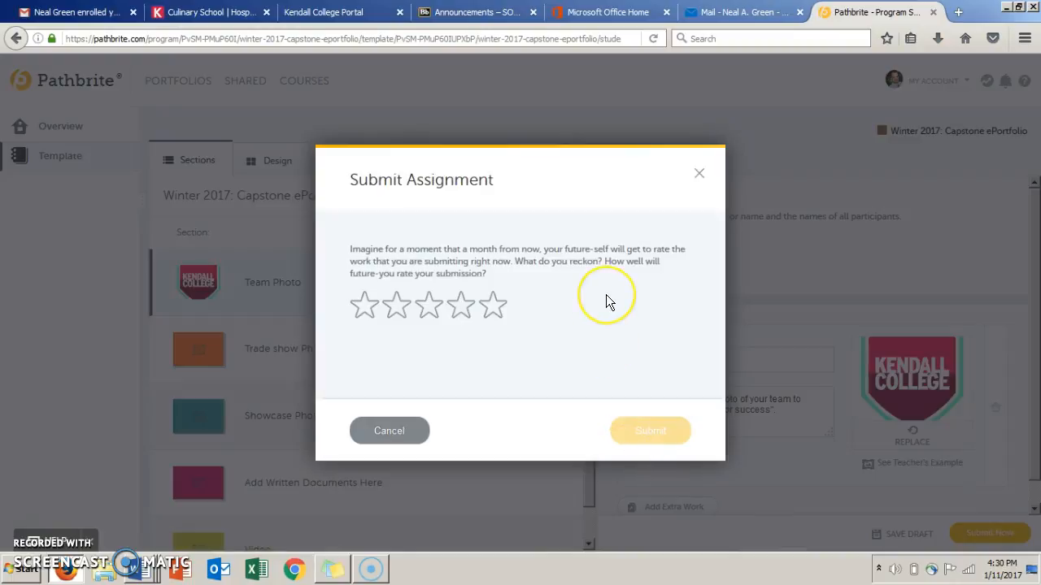
click(487, 312)
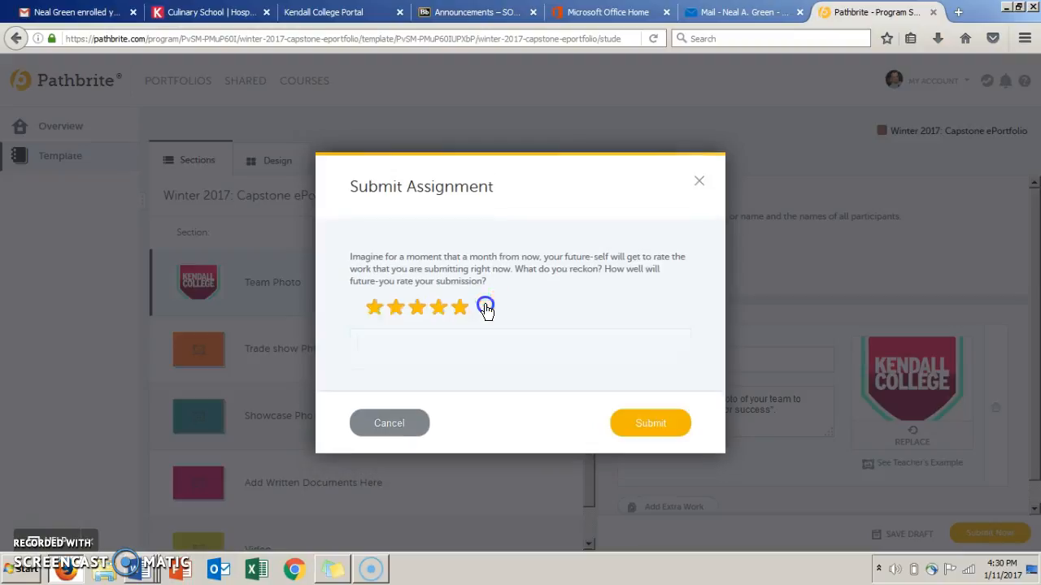
click(451, 351)
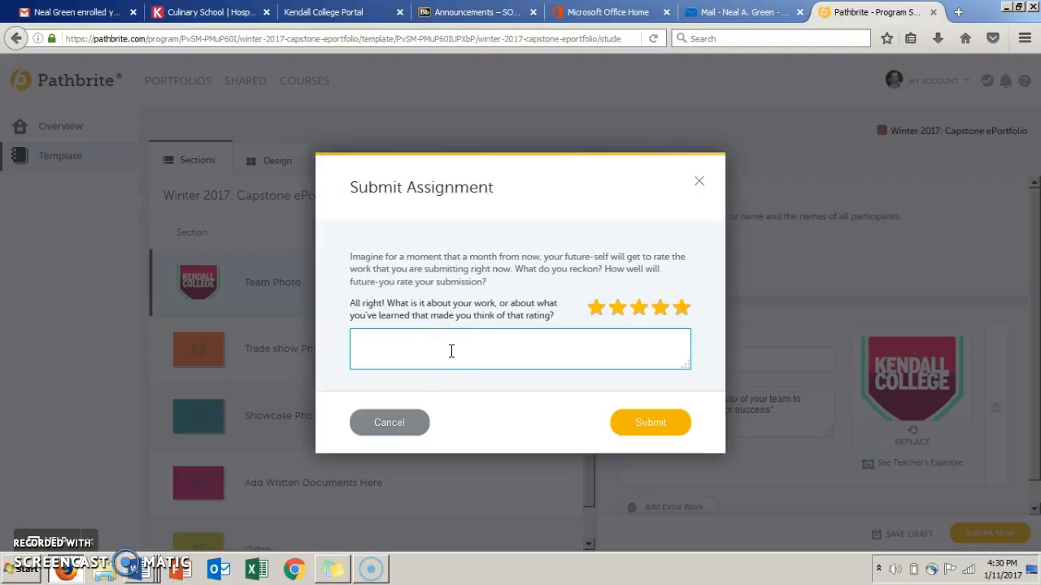
text(Team Names)
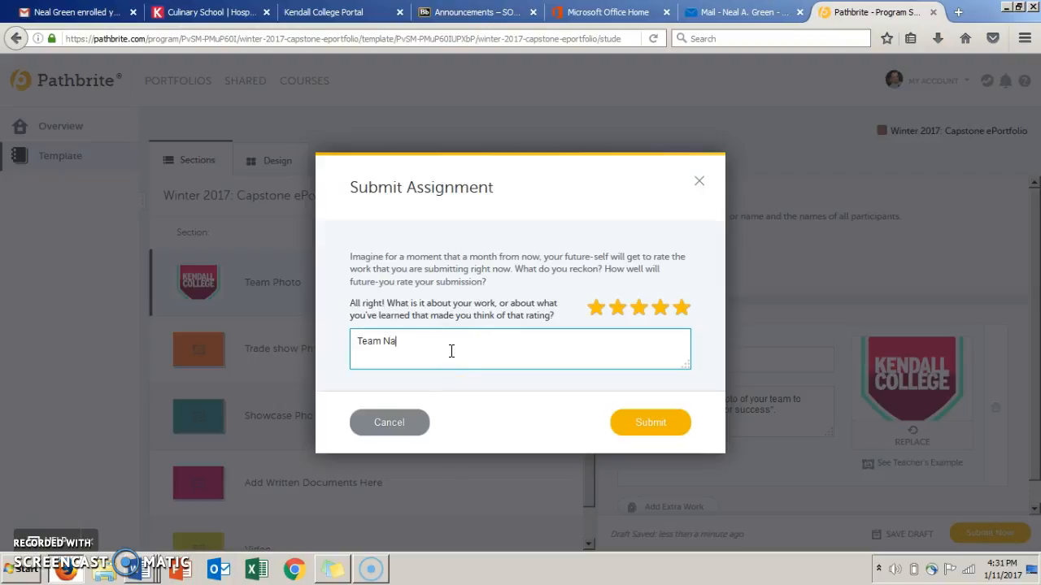
click(479, 355)
click(620, 421)
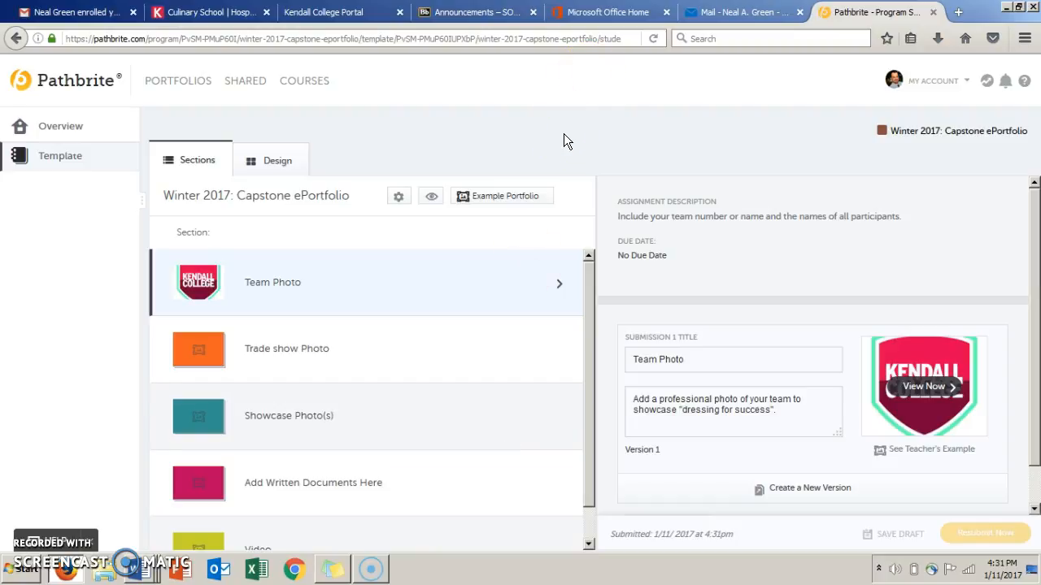
View the example portfolio and return to the program's template.
click(506, 197)
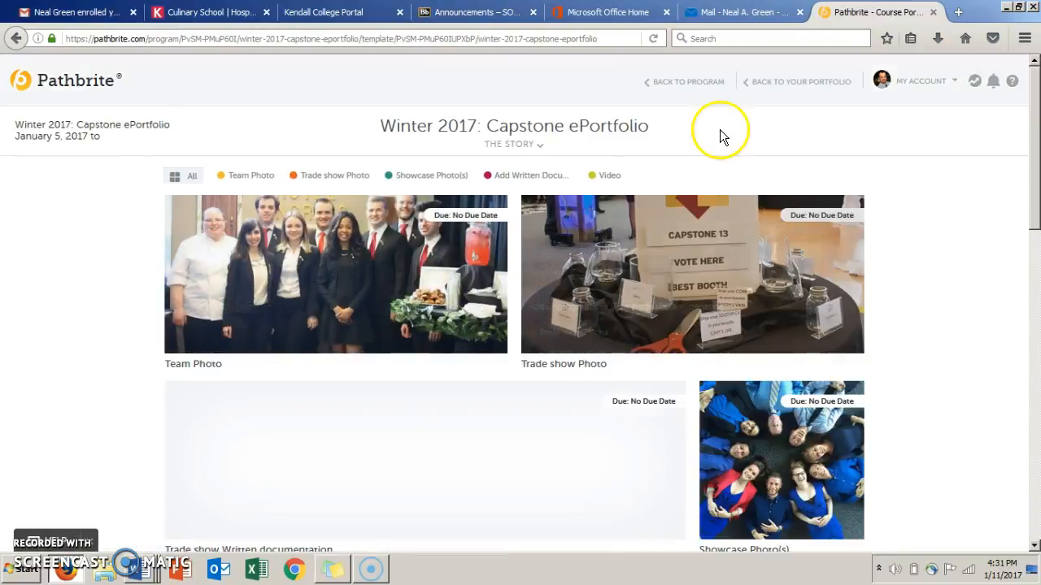
click(704, 82)
click(52, 163)
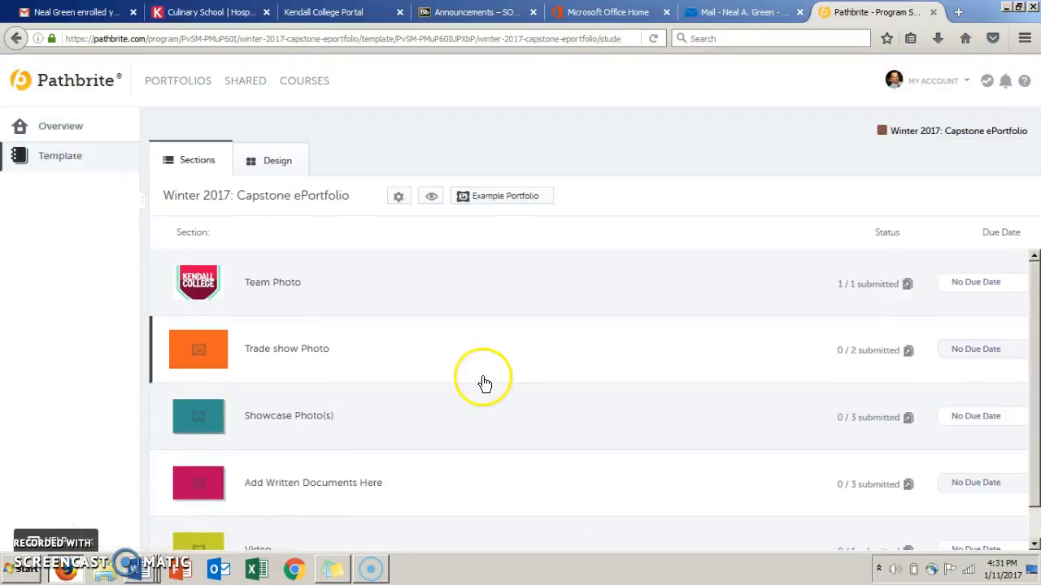
Open the Showcase Photo(s) section, view the teacher's example photo and close it.
click(553, 421)
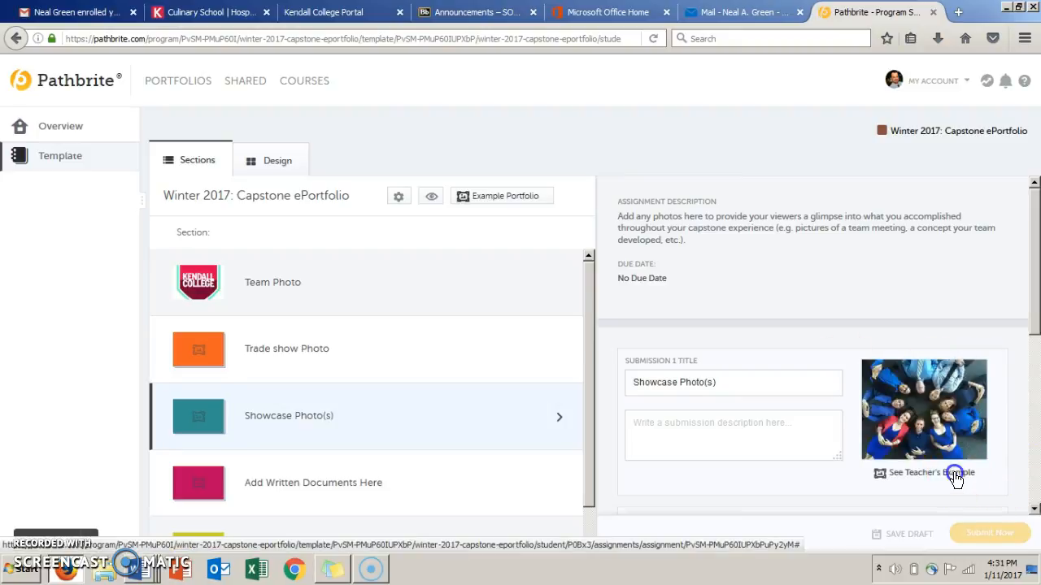
click(954, 473)
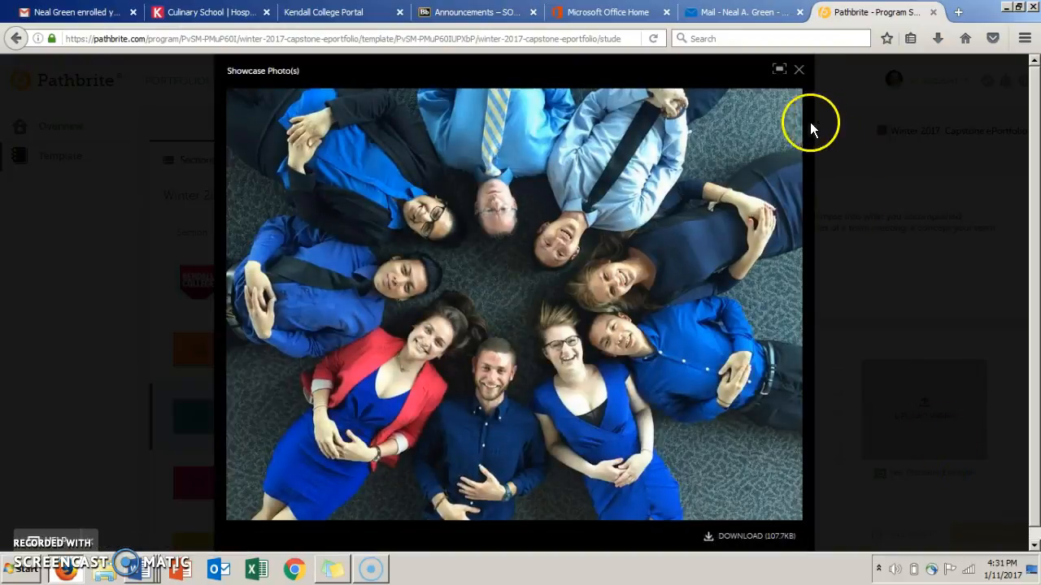
click(798, 70)
Upload the dark indoor group picture from the computer's Pictures library as the work for Showcase Photo(s) submission 1.
click(926, 416)
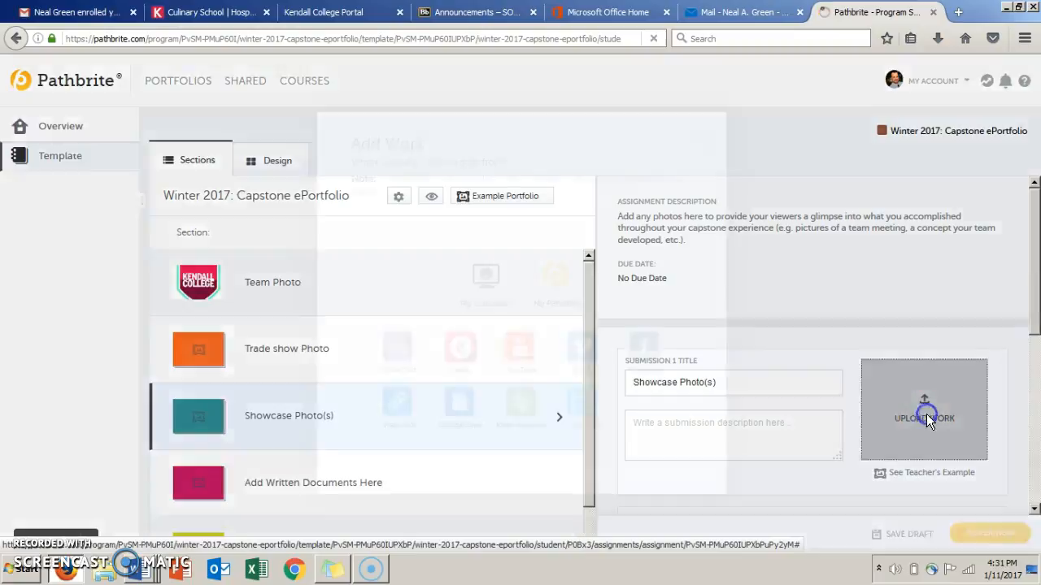
click(486, 280)
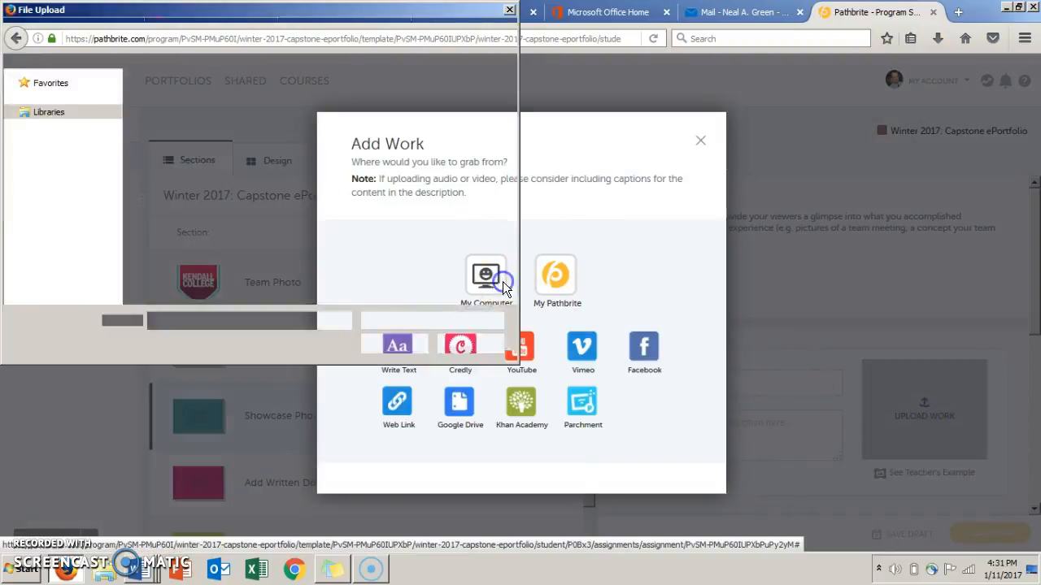
click(510, 286)
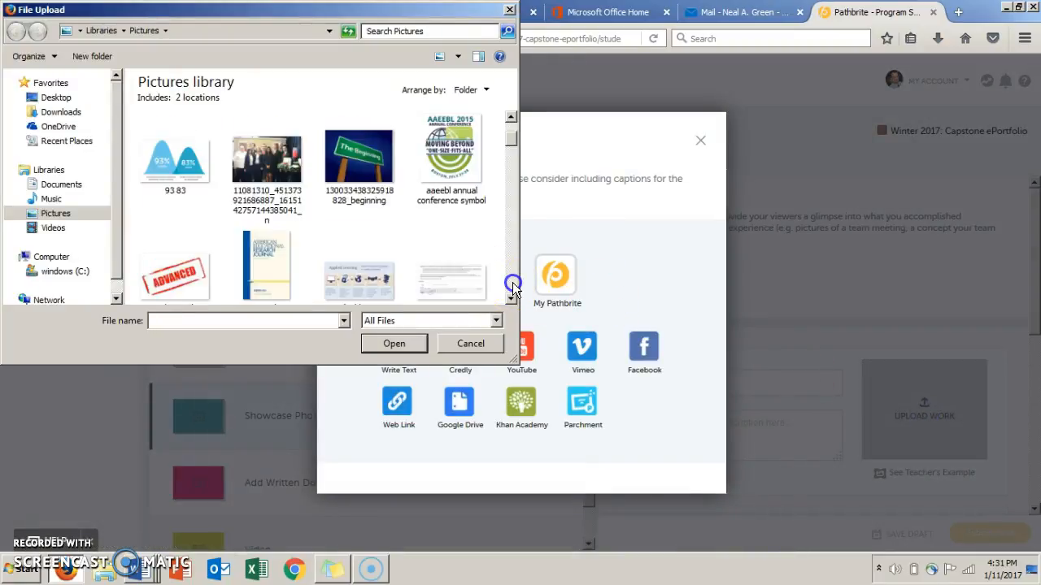
click(512, 287)
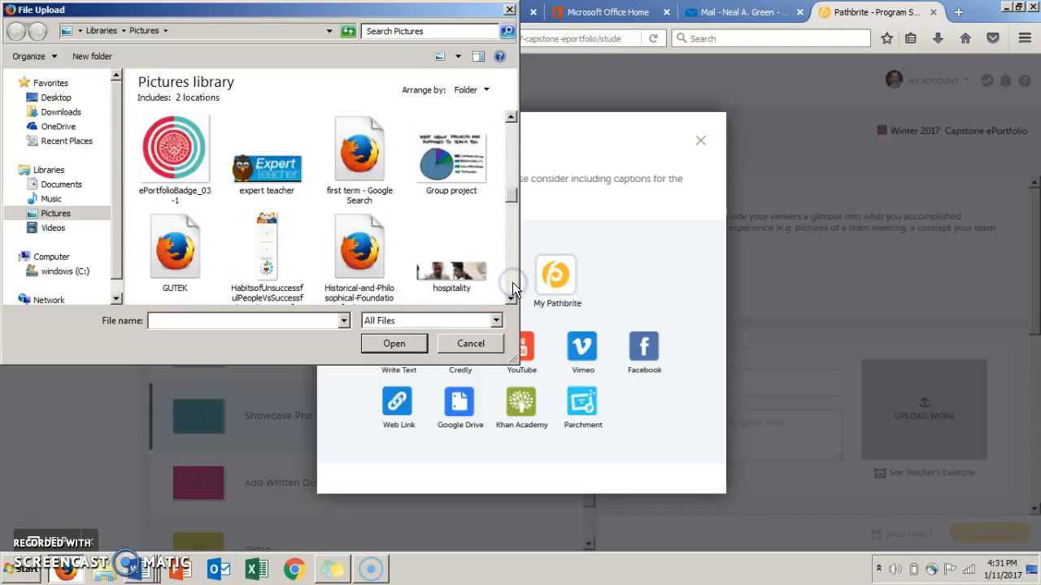
click(512, 286)
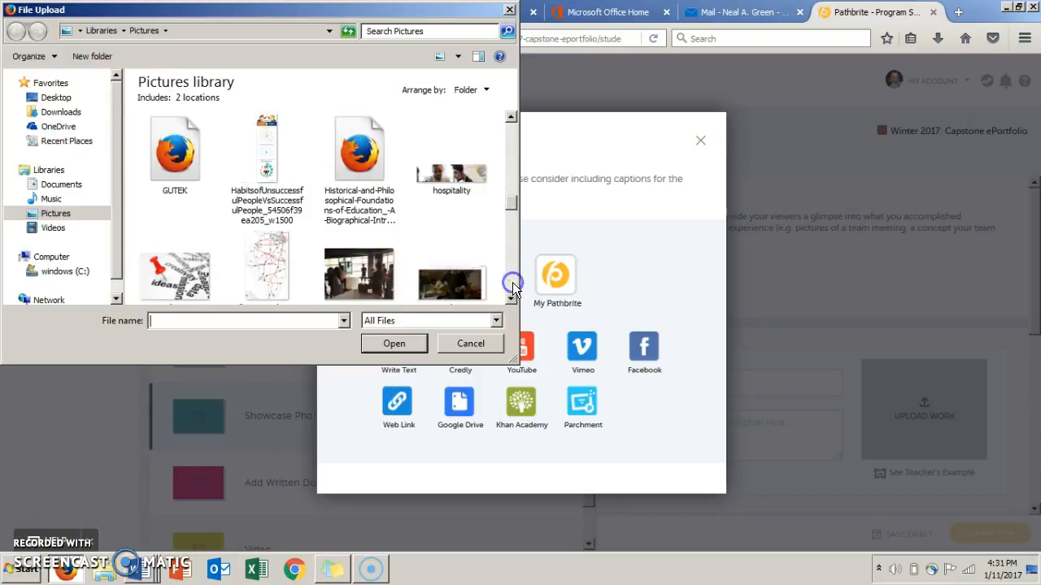
double_click(375, 285)
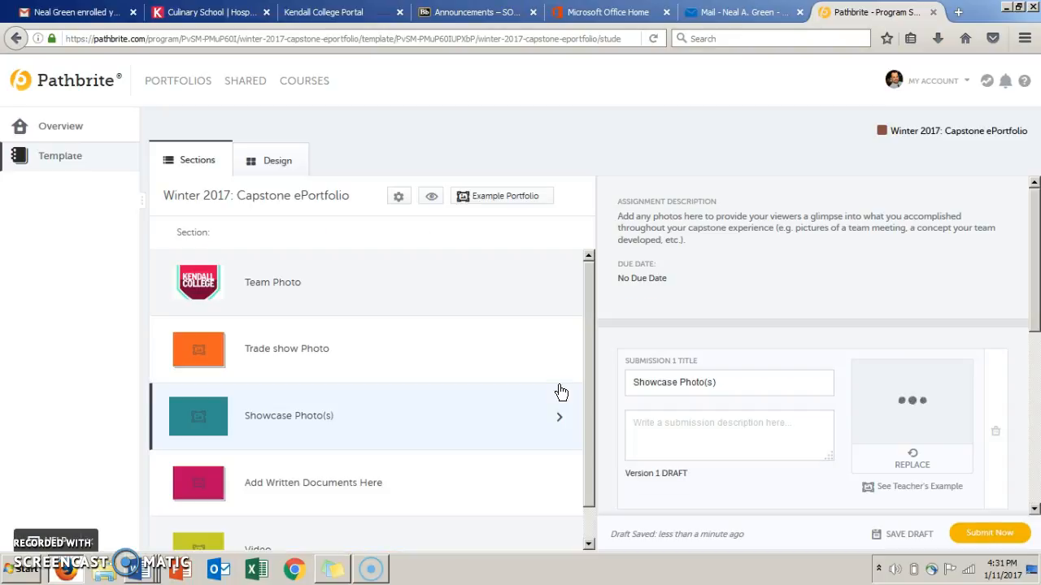
click(901, 443)
Submit the Showcase Photo(s) assignment with a five-star self-rating and the comment "two or three paragrpahs", and close the submission dialog.
click(990, 537)
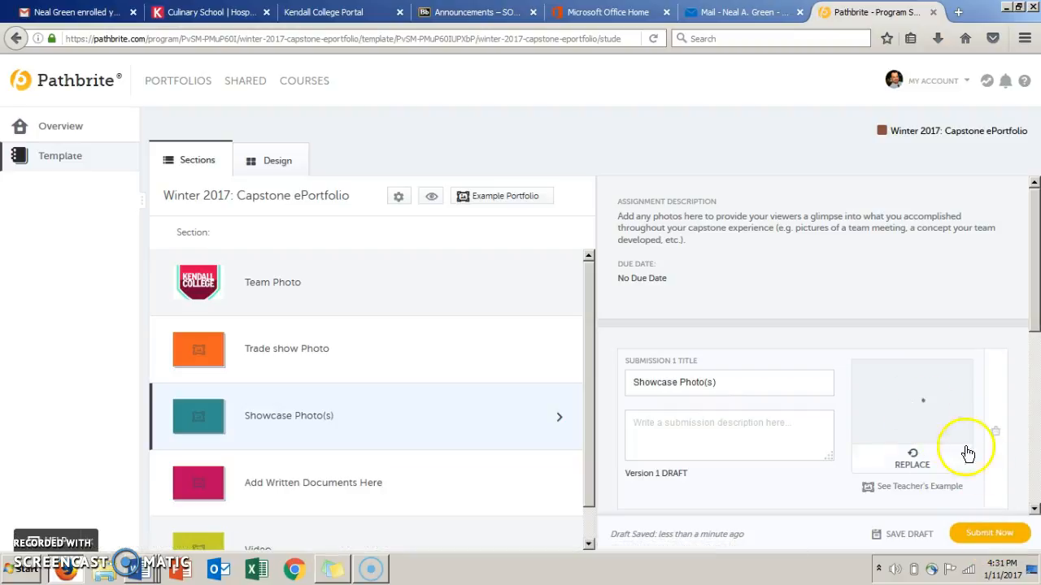
click(989, 539)
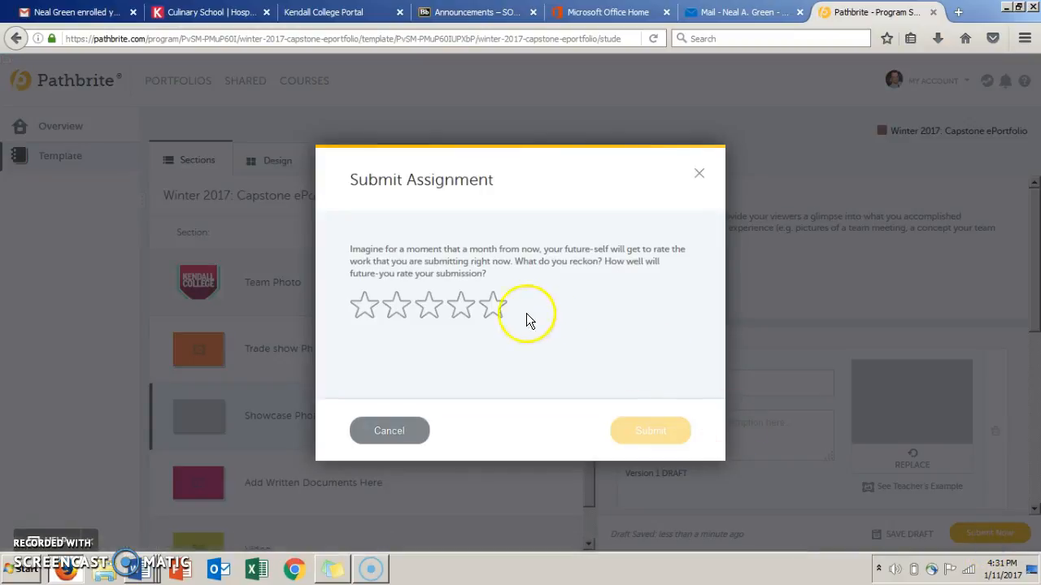
click(483, 303)
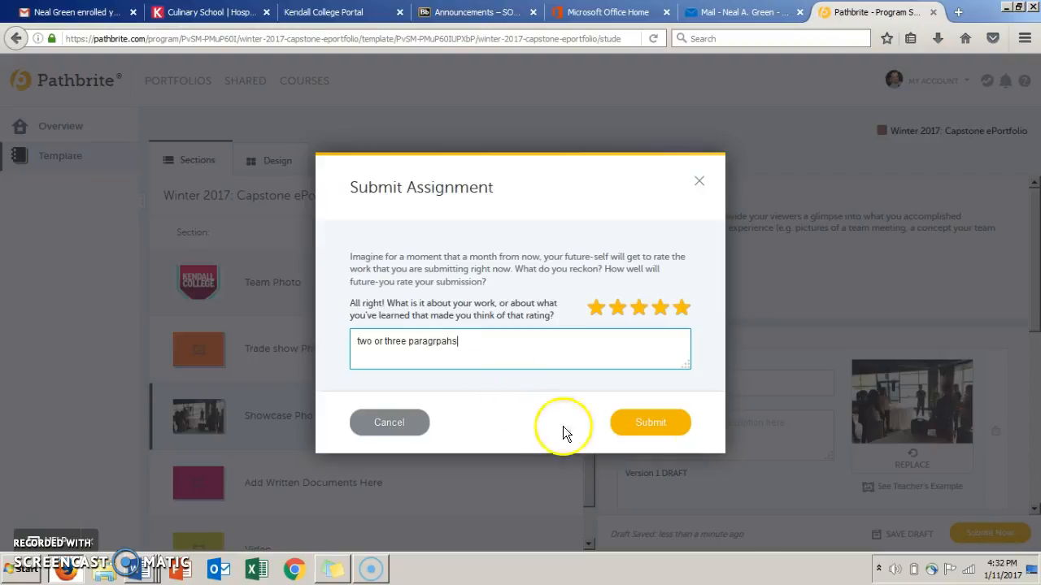
click(670, 422)
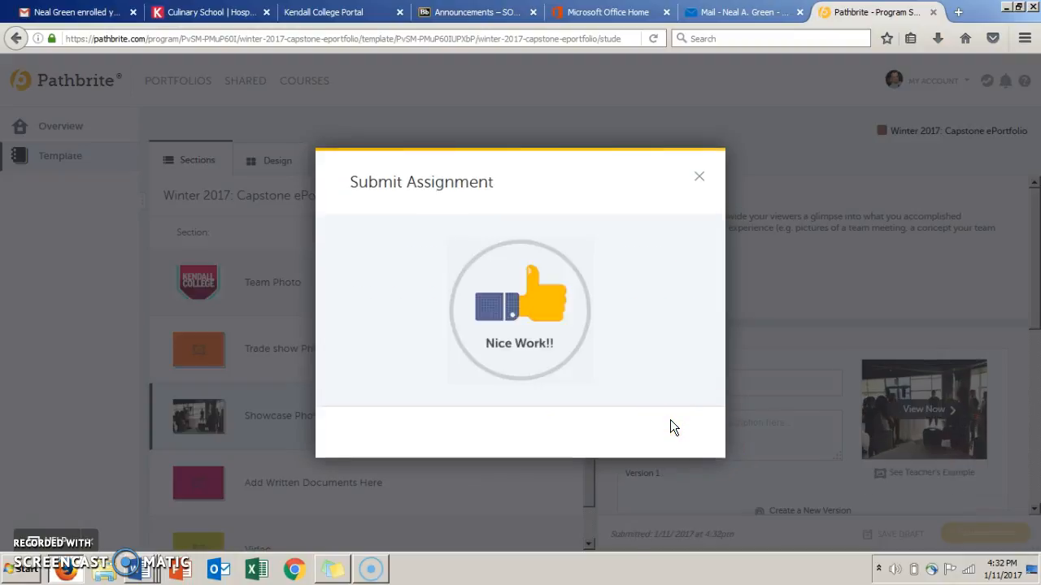
click(701, 177)
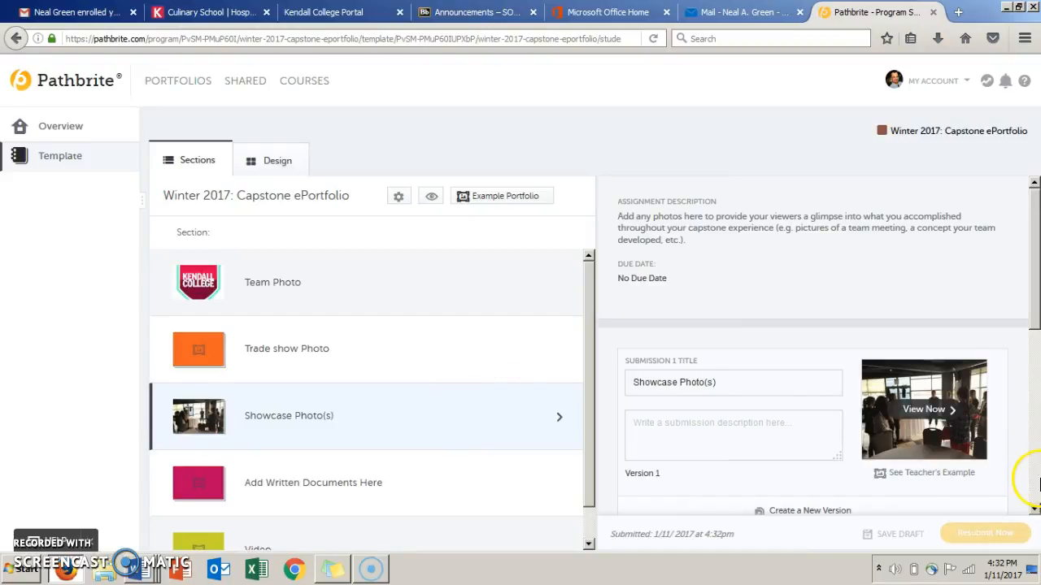
click(1034, 509)
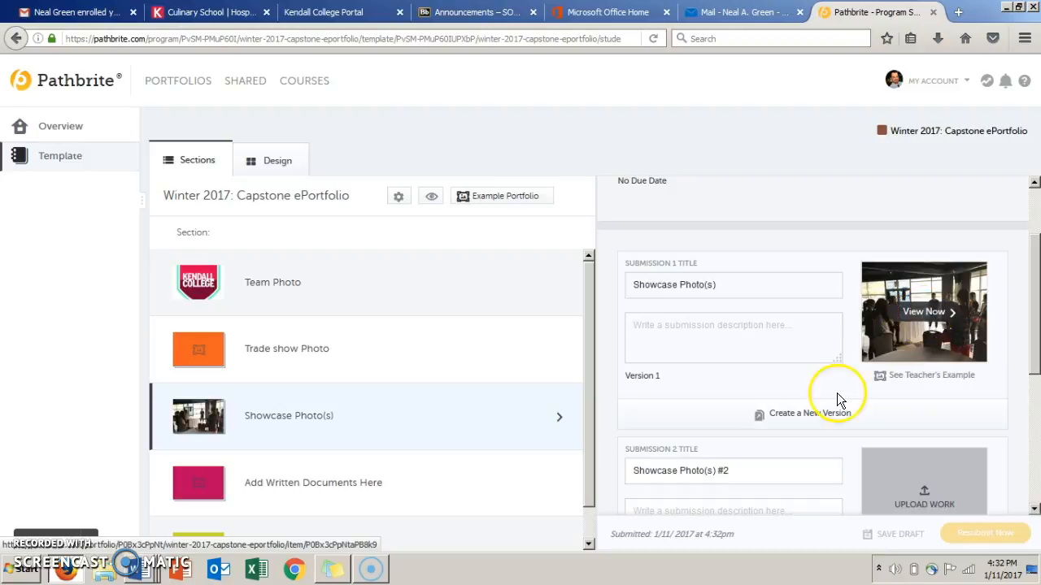
click(824, 416)
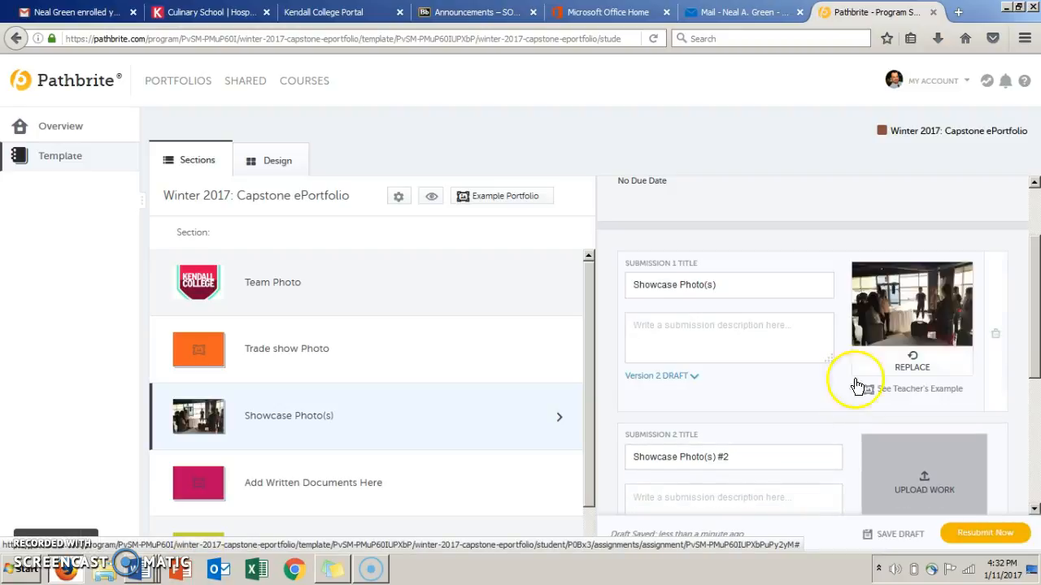
click(918, 362)
click(478, 272)
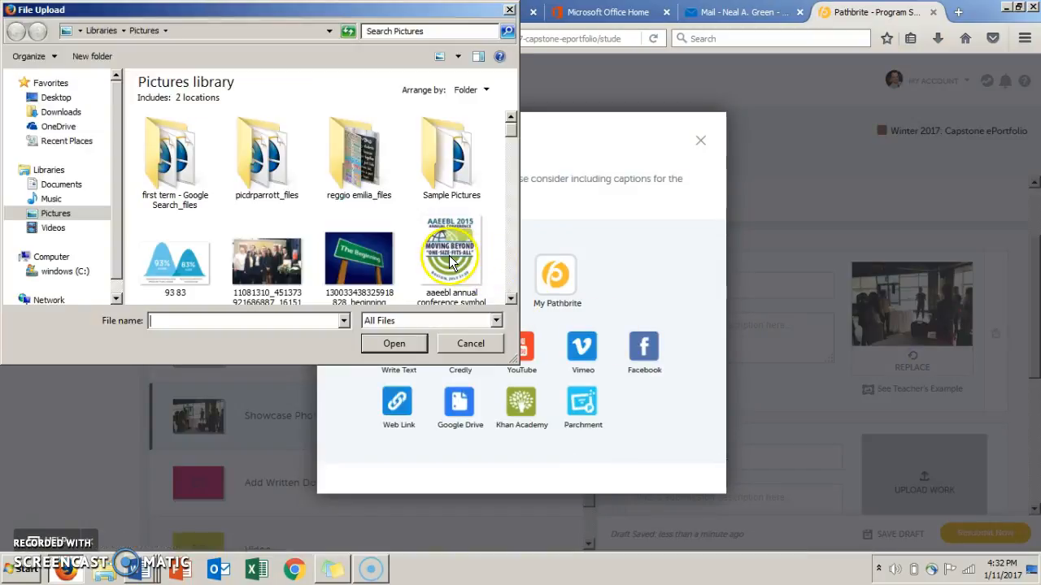
double_click(381, 258)
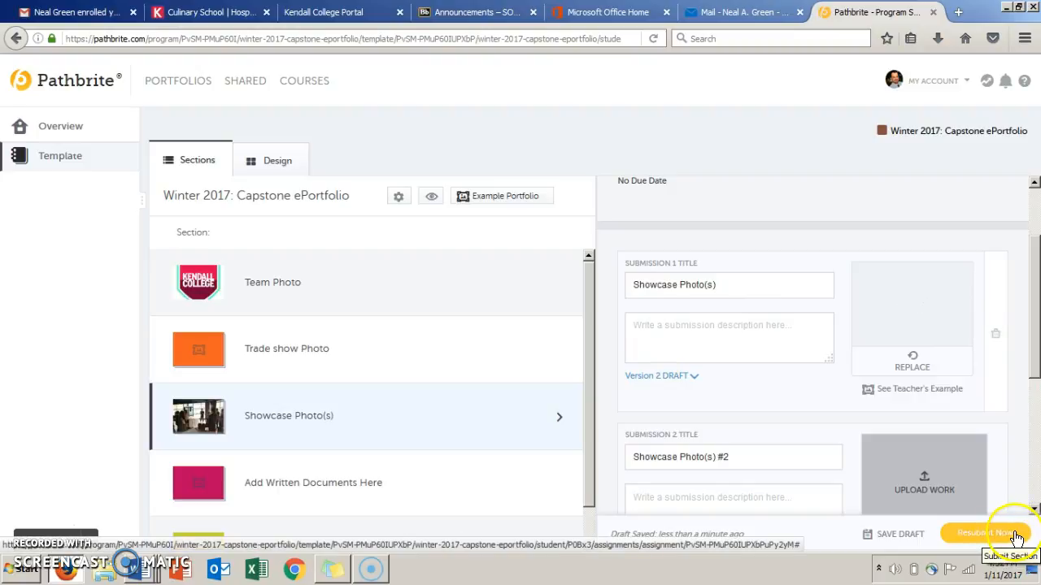
Compare Version 1 and the Version 2 draft of Showcase Photo(s) submission 1 by switching between them.
click(1034, 510)
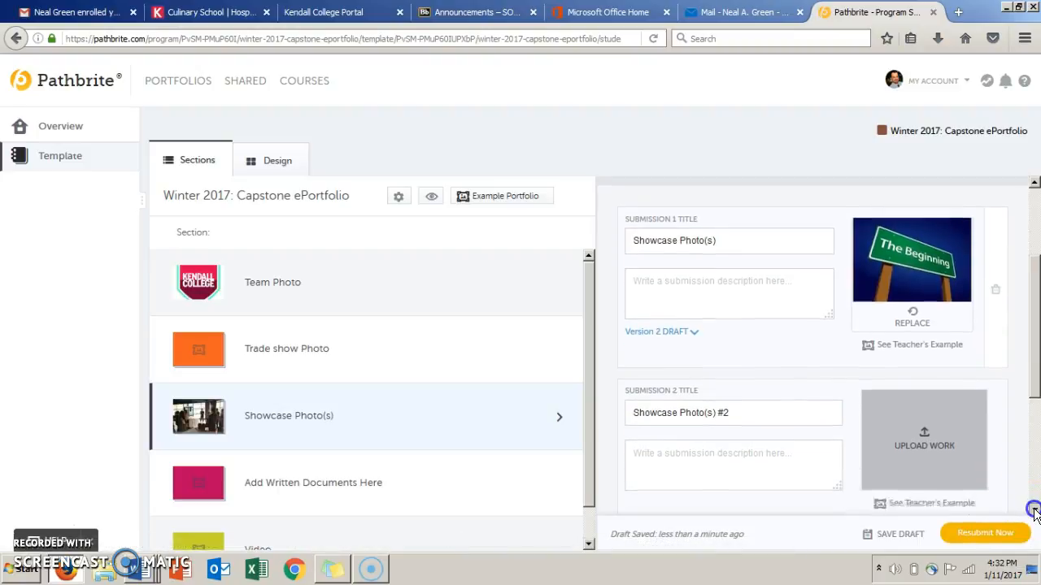
click(698, 317)
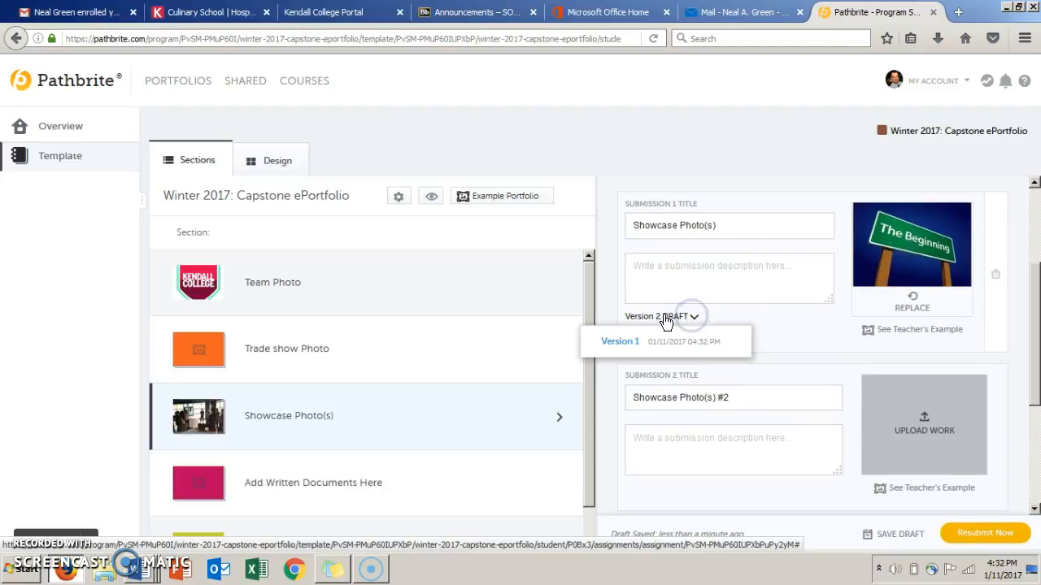
click(627, 343)
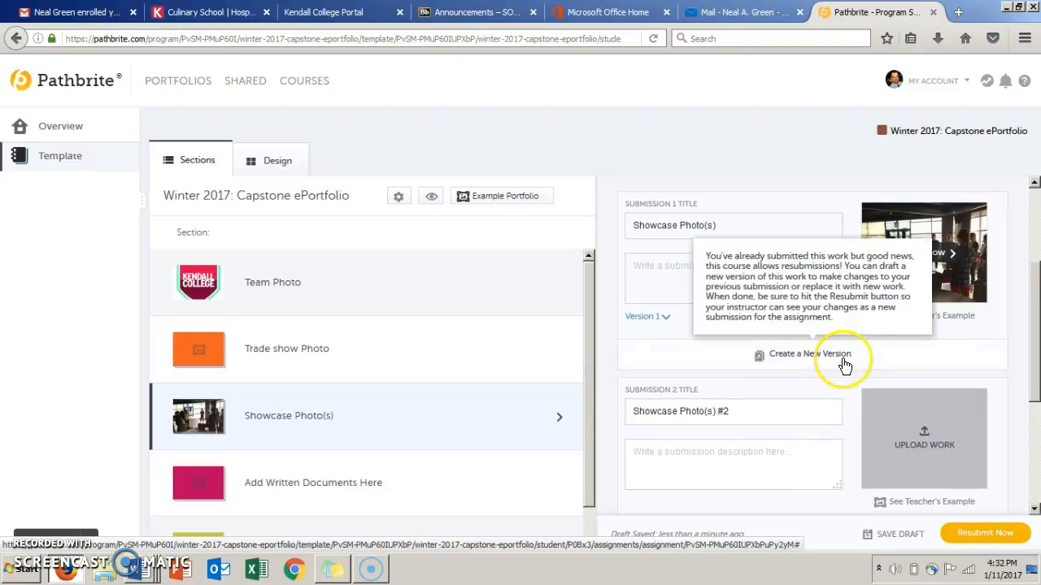
click(667, 316)
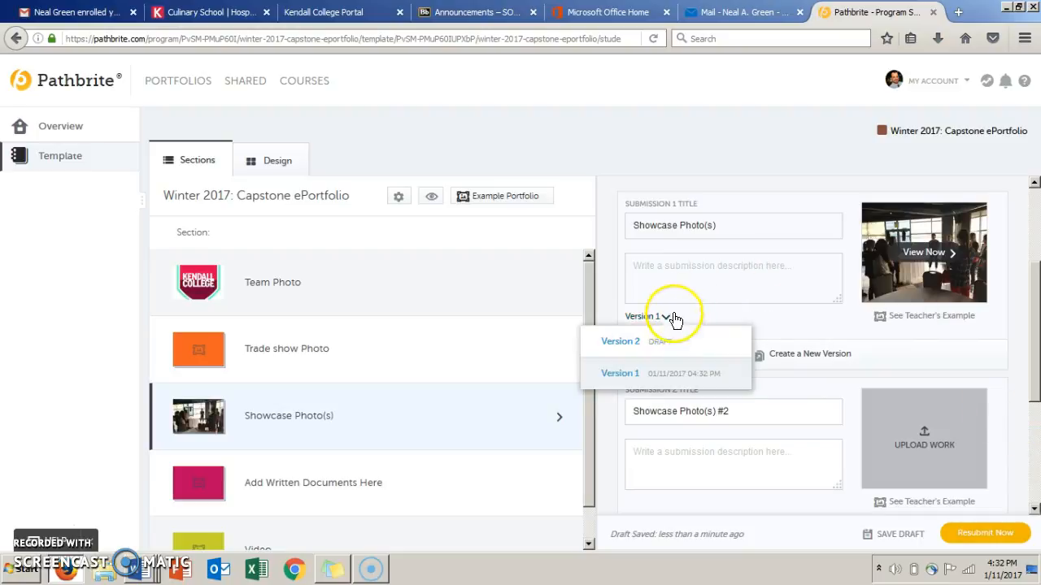
click(634, 343)
click(658, 315)
click(651, 315)
click(652, 315)
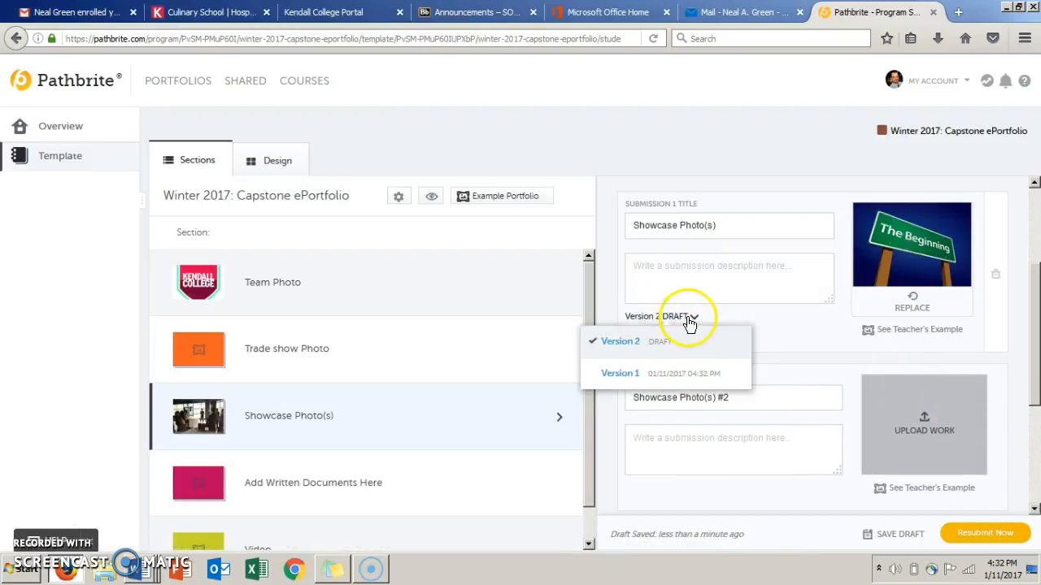
click(676, 374)
Go back to the program's template, then preview the portfolio and look through its work down to the Capstone Winter 2017 video.
click(686, 79)
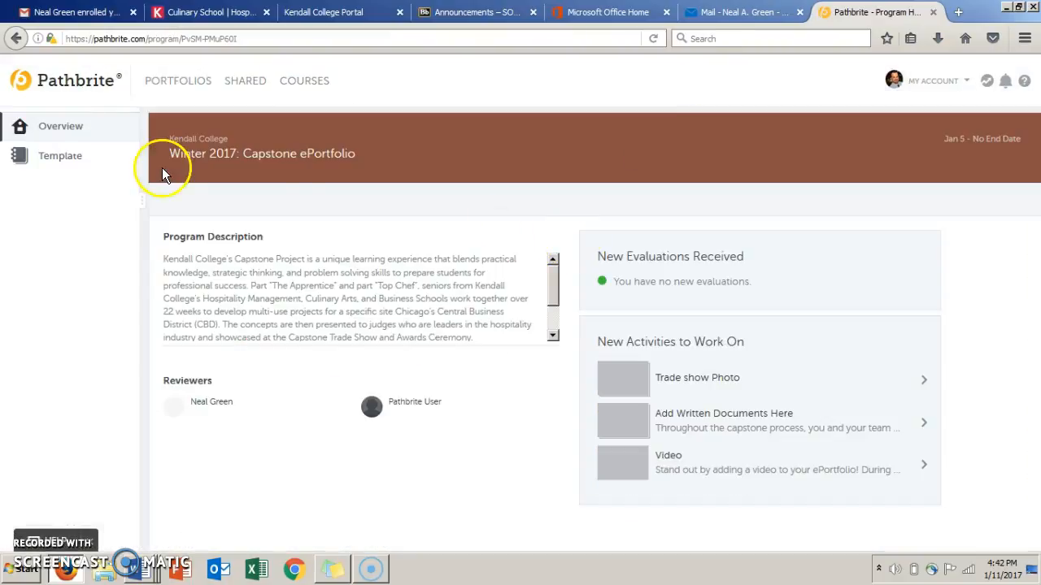
click(50, 165)
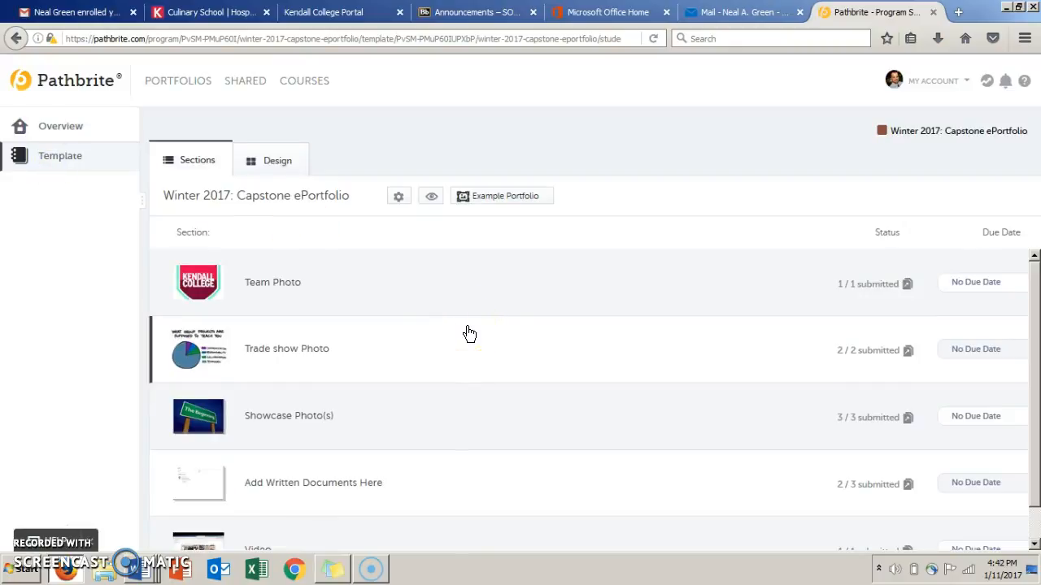
click(431, 196)
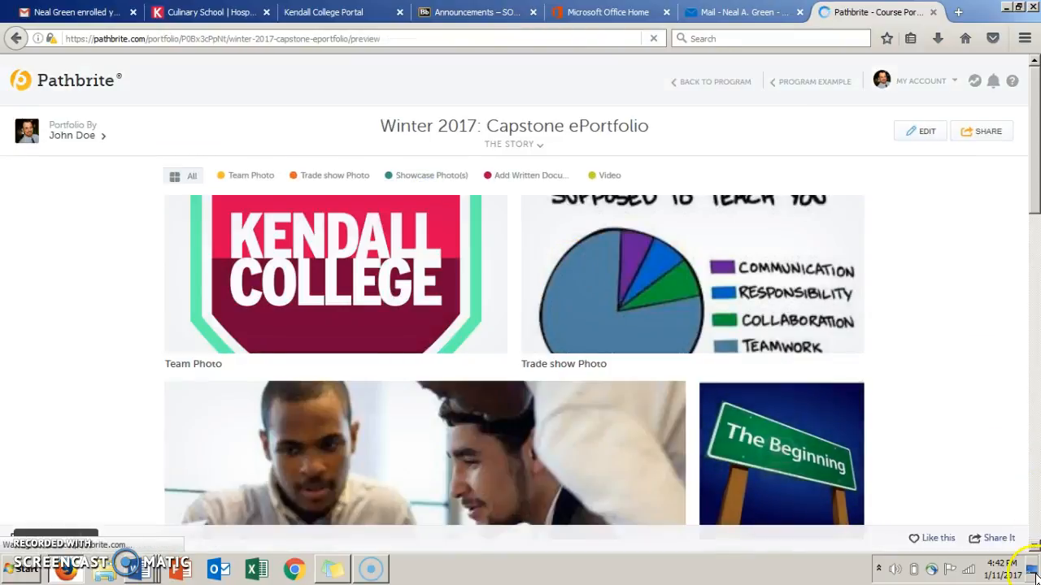
click(1034, 547)
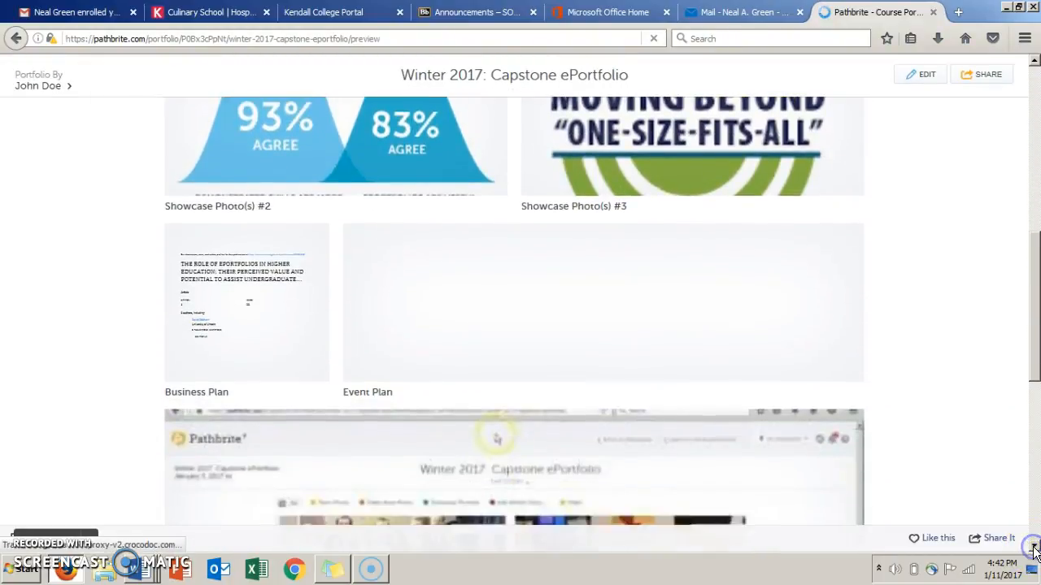
click(1034, 549)
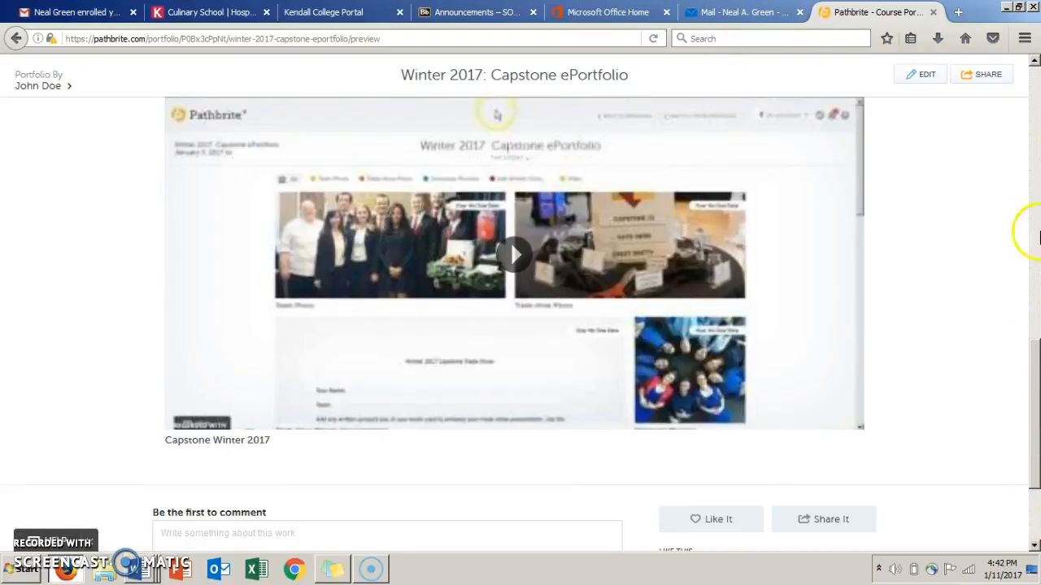
Look through all the previewed work, then view only the Team Photo section and only the Showcase Photo(s) section.
click(1033, 161)
click(1035, 140)
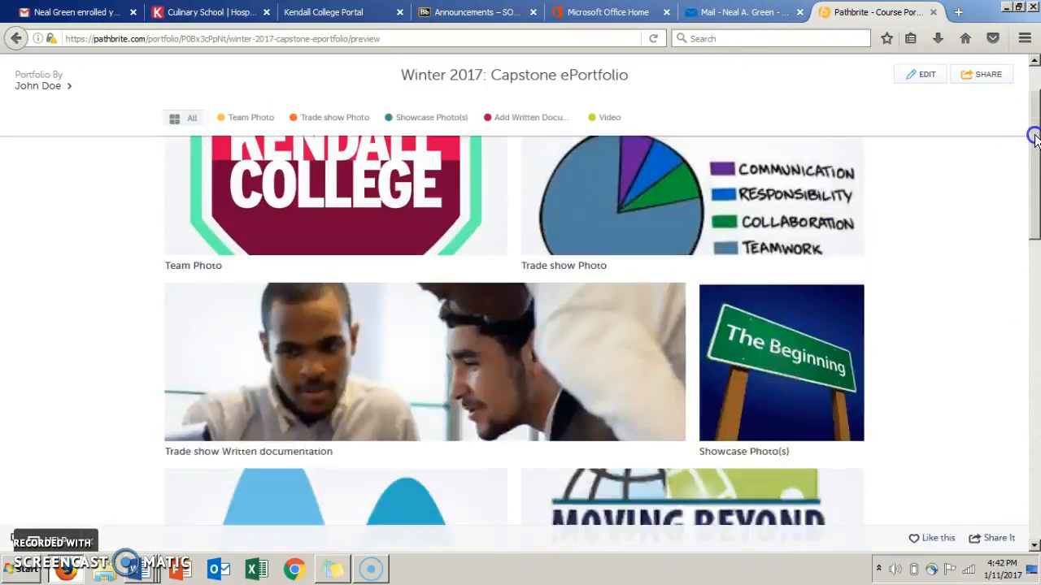
click(1035, 404)
click(1035, 403)
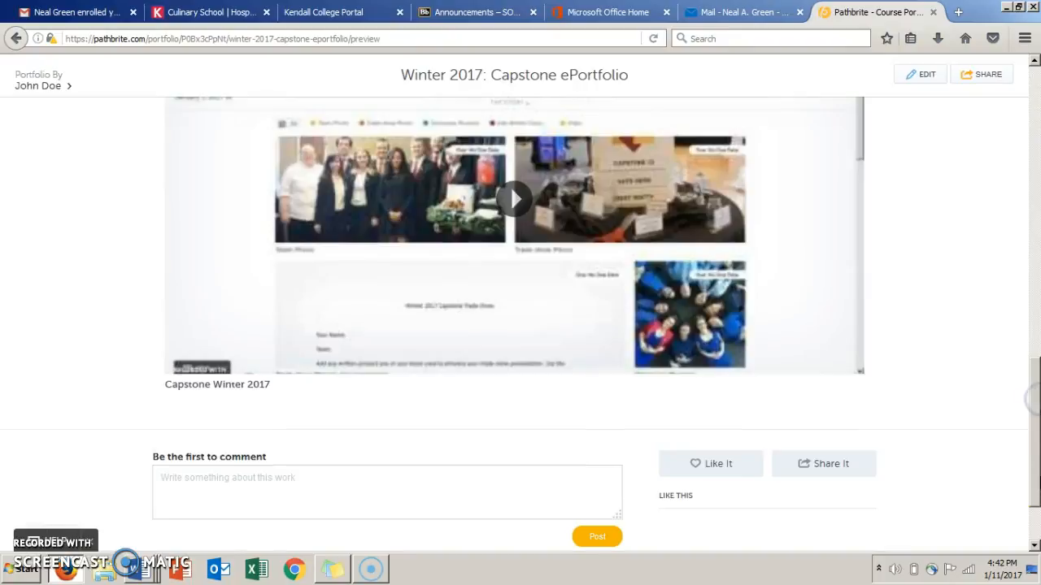
click(1035, 172)
click(1034, 132)
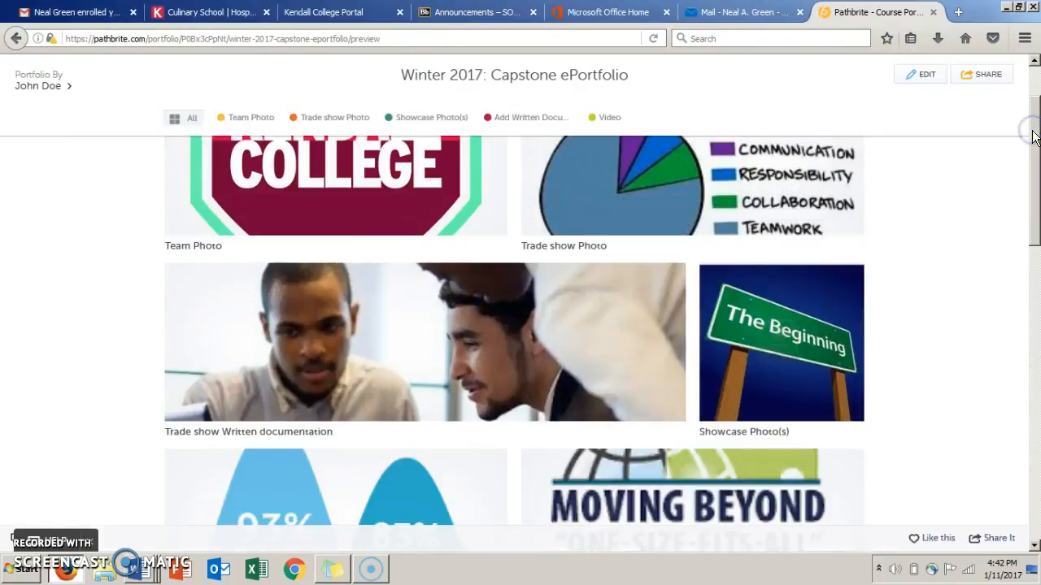
click(1035, 75)
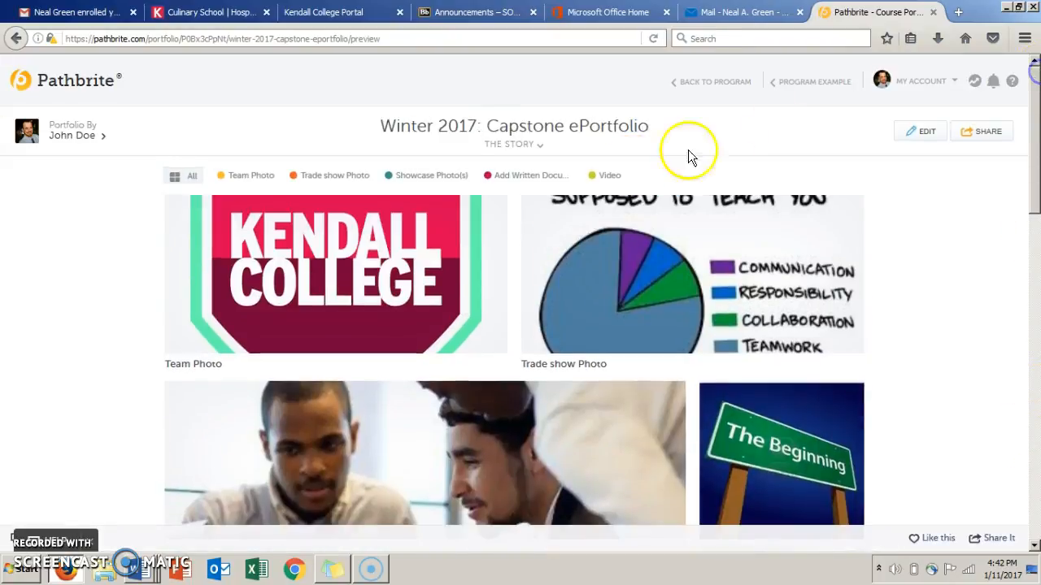
click(252, 174)
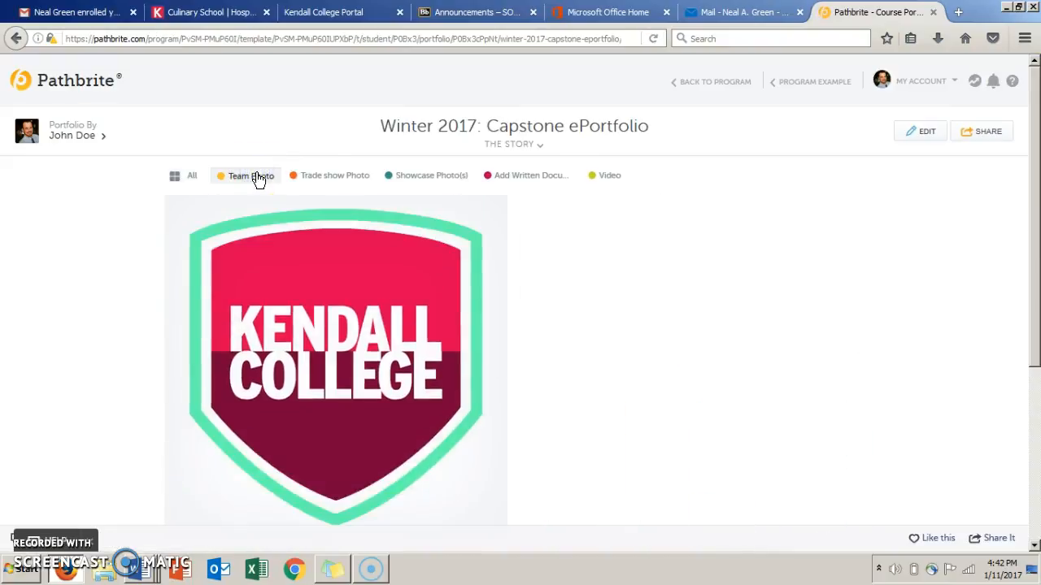
click(454, 175)
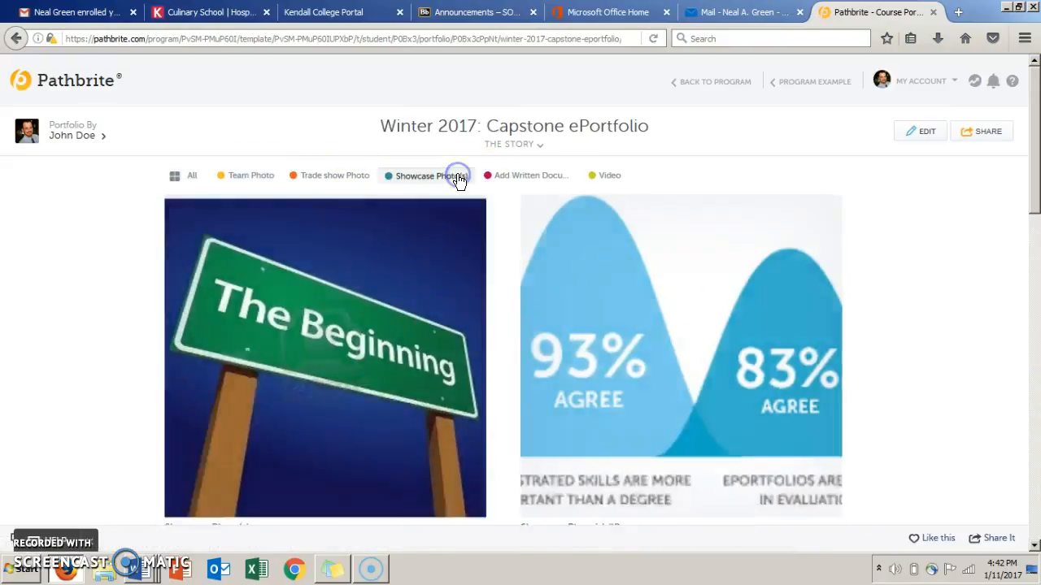
Post the comment "great work" below the Showcase Photo(s) work and like it.
click(1033, 443)
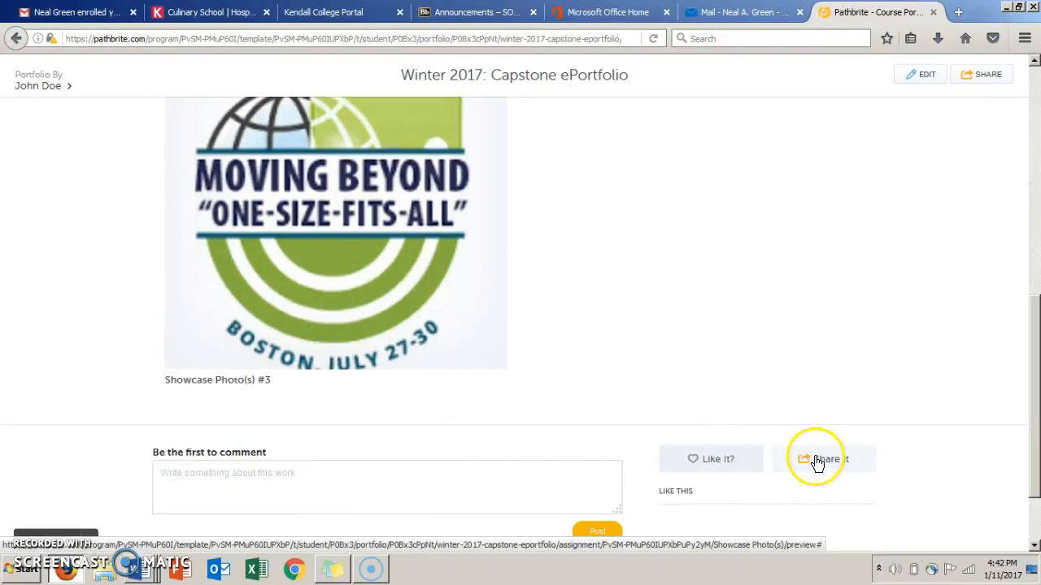
click(351, 504)
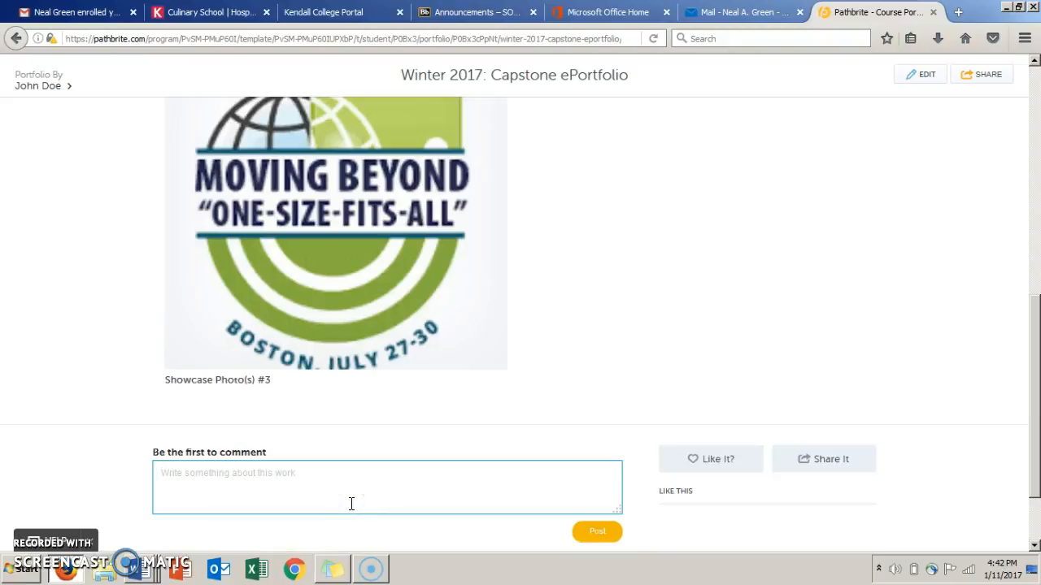
text(great work)
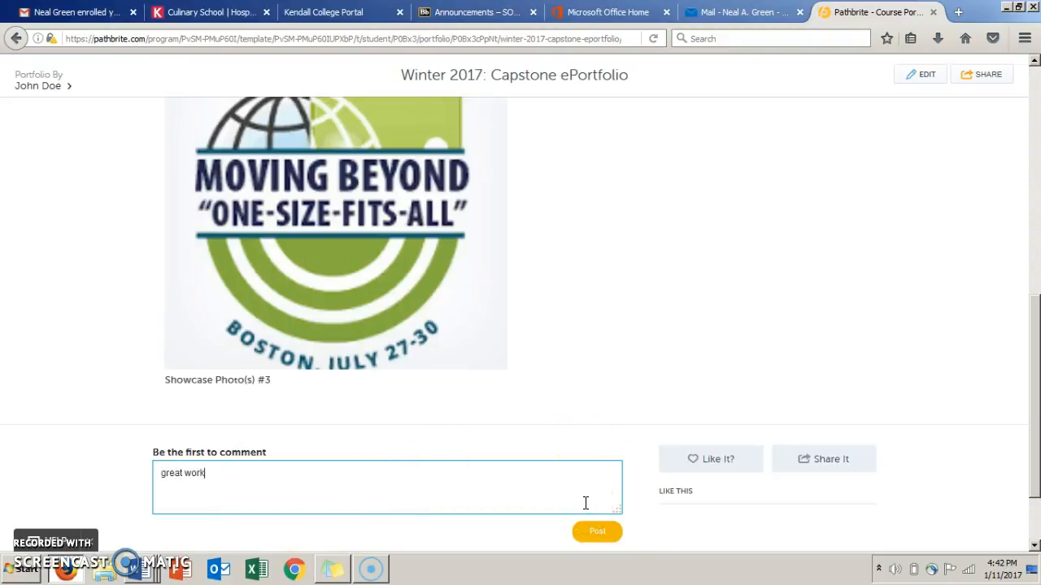
click(596, 531)
scroll(708, 474, down, 3)
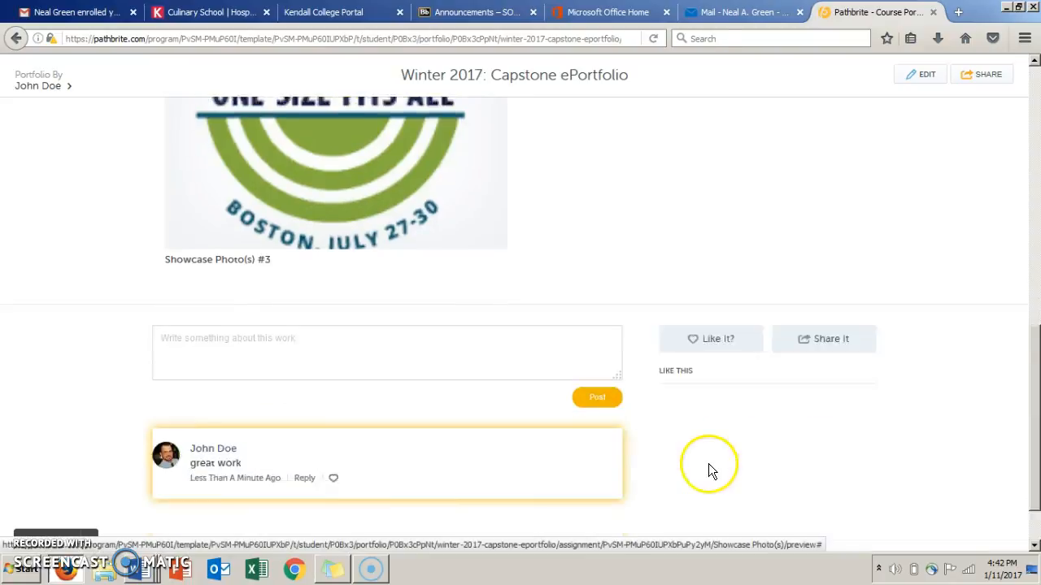
click(720, 277)
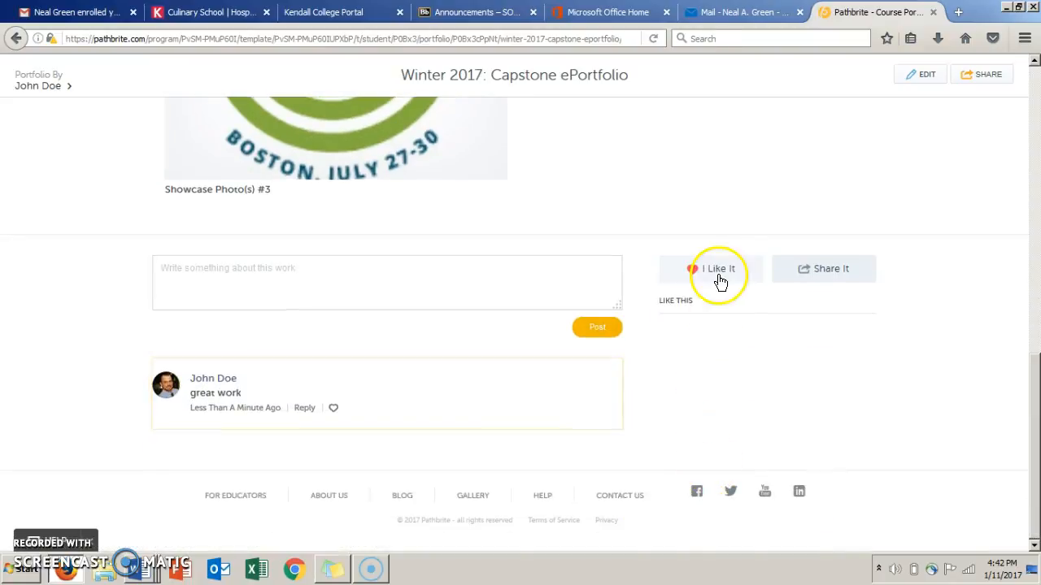
Edit the portfolio's design, trying the Pyramid and Bricks layouts before applying the Grid layout.
click(1036, 130)
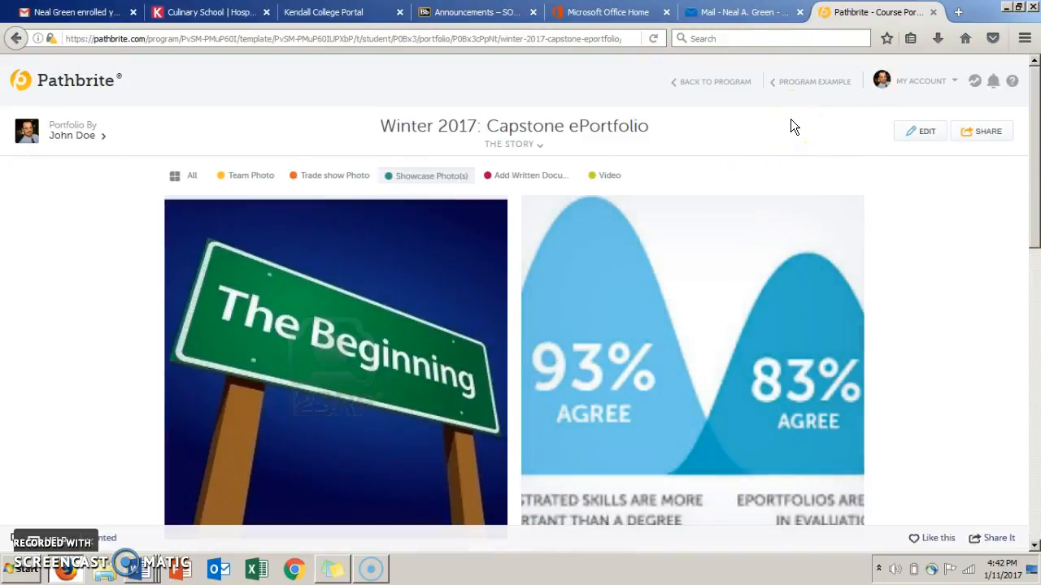
click(920, 131)
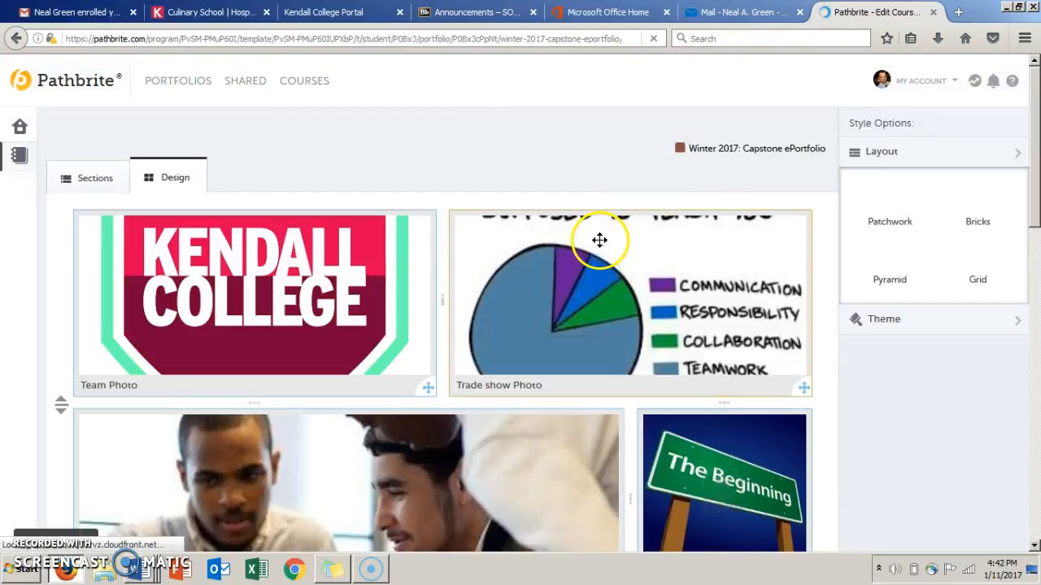
click(890, 270)
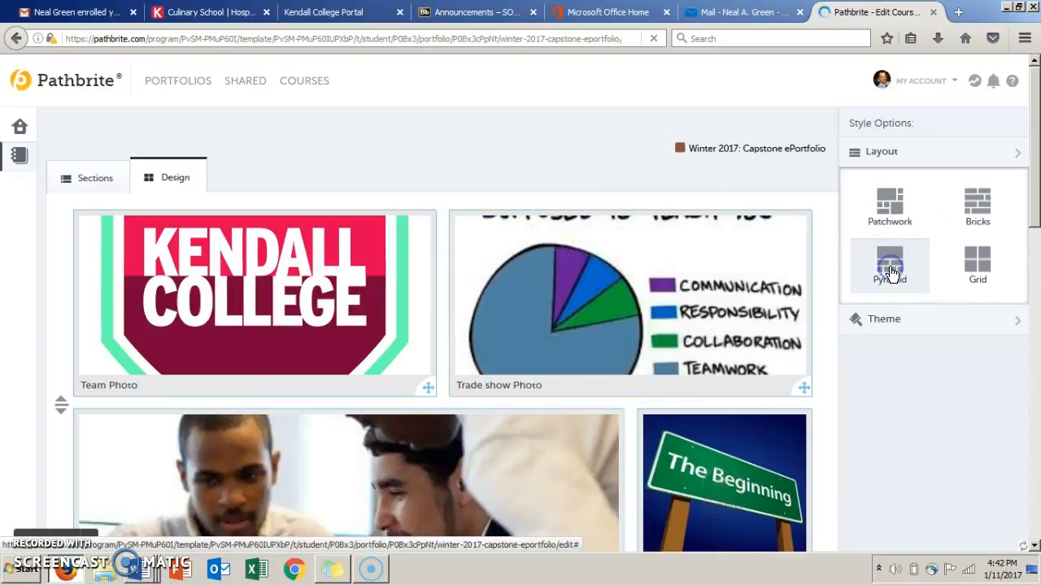
click(977, 220)
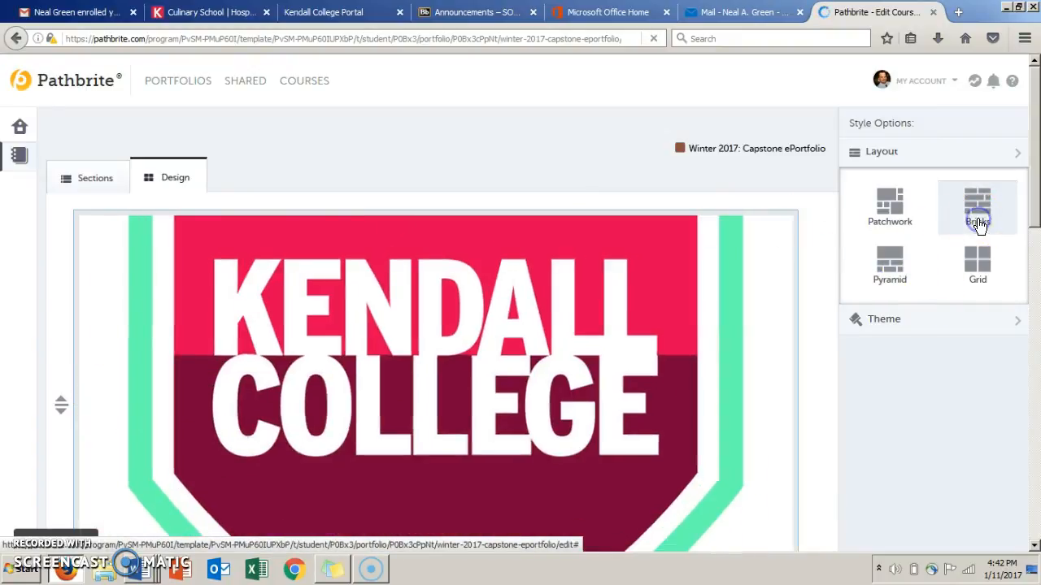
click(992, 278)
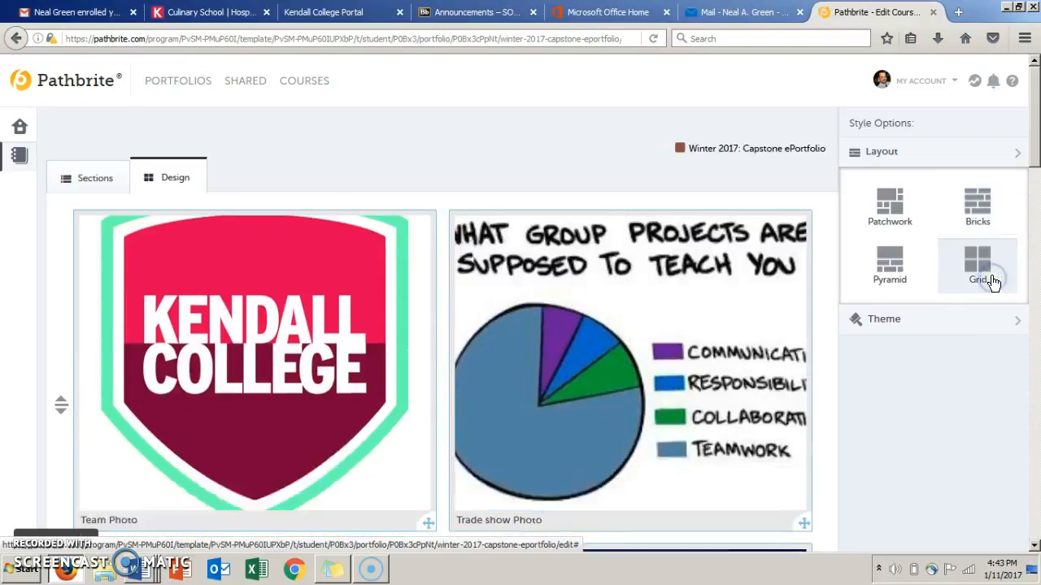
Try the Résumé and Light themes, apply the Dark theme to the portfolio, and return to its preview.
click(987, 325)
click(935, 291)
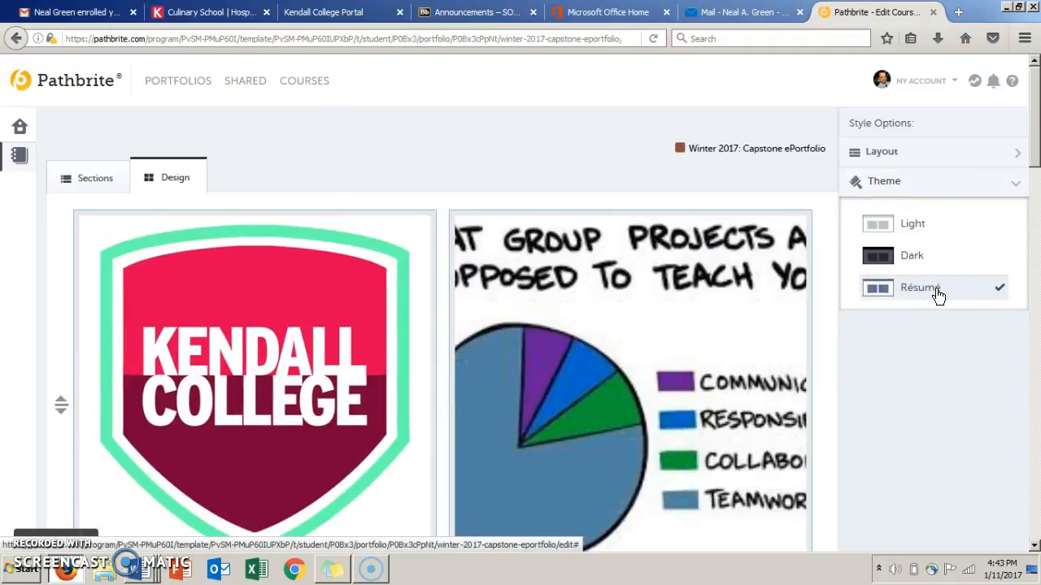
click(917, 224)
click(915, 257)
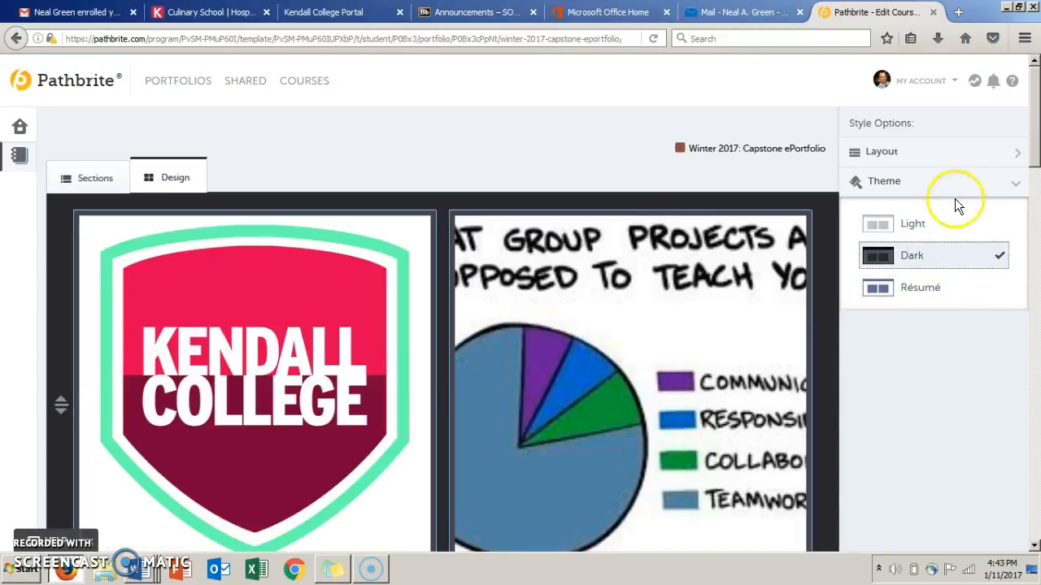
click(923, 156)
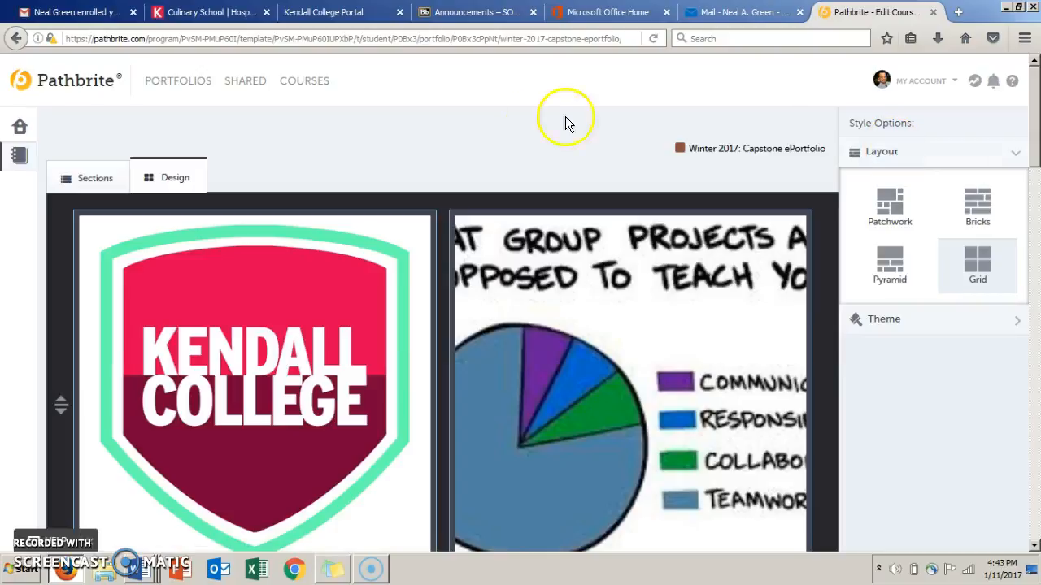
click(16, 39)
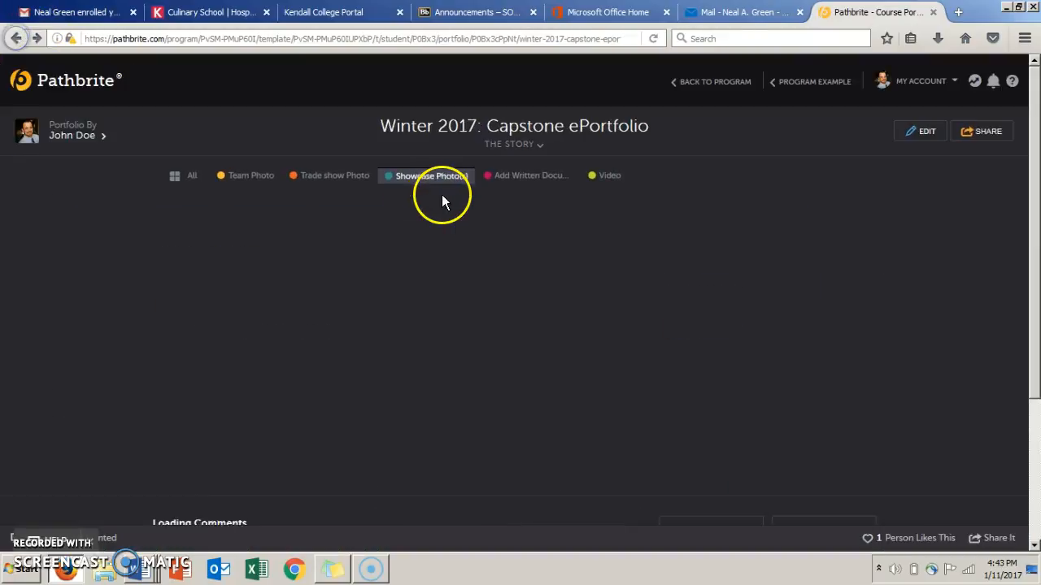
Share the portfolio by email, entering the recipient's email address and choosing the suggested contact, with the optional personal note left blank.
click(746, 132)
click(996, 132)
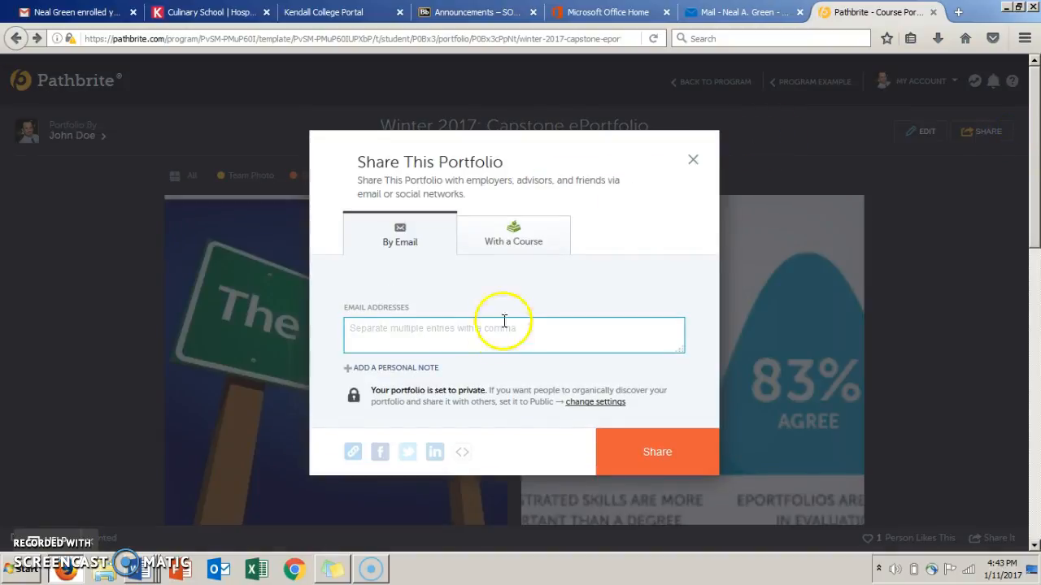
click(488, 340)
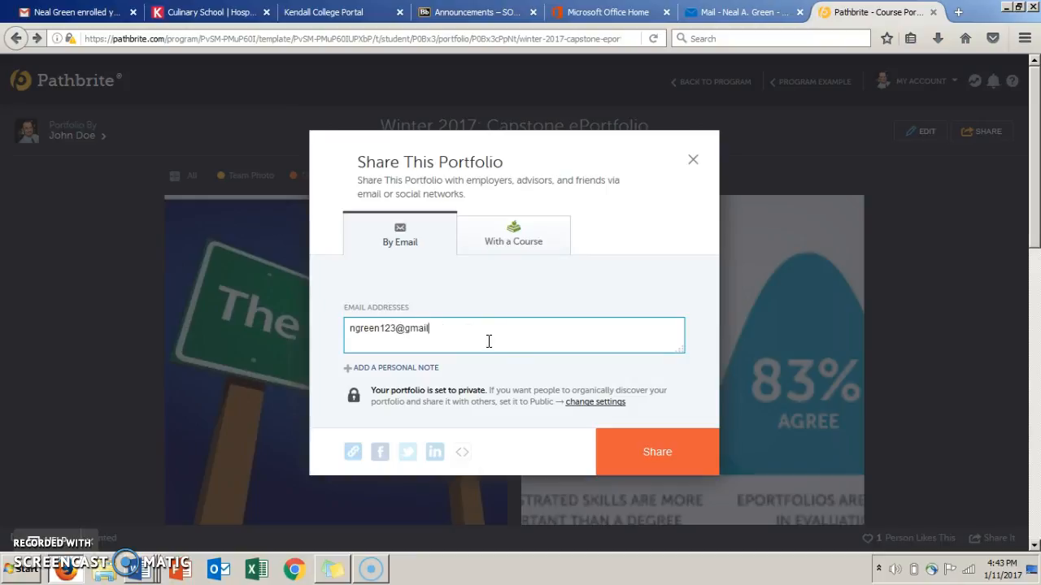
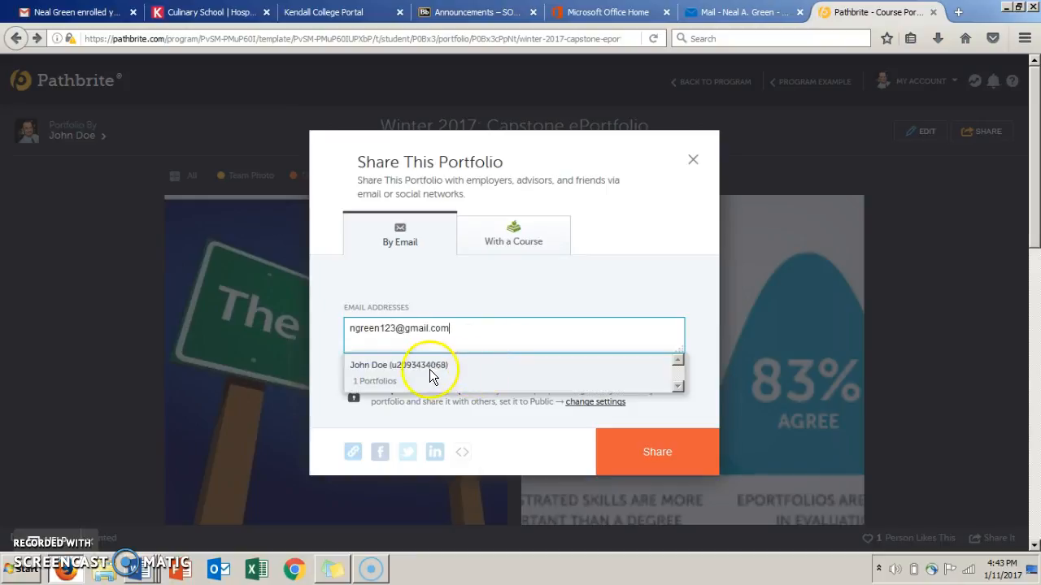
click(429, 365)
click(415, 368)
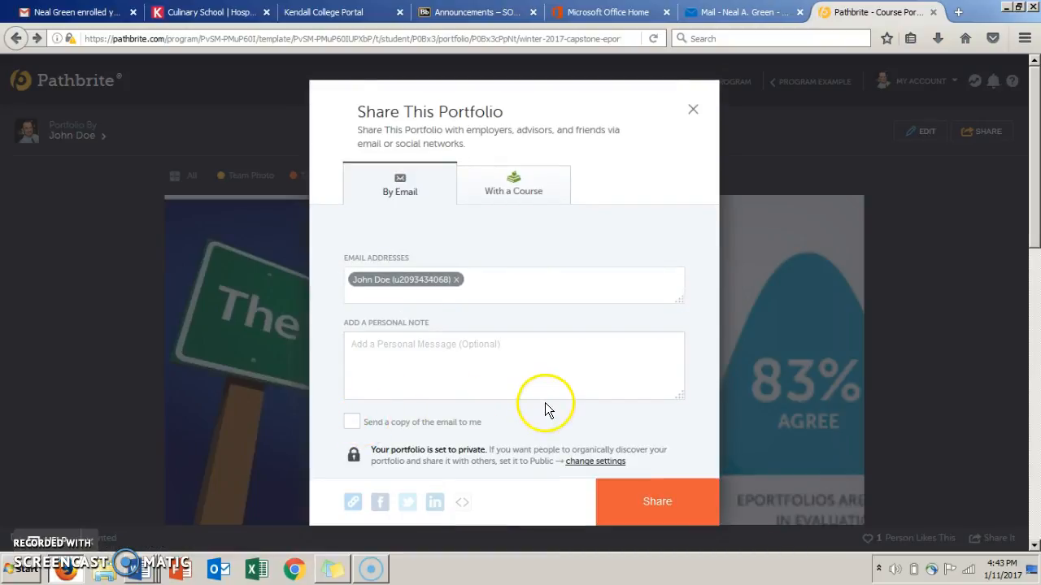
click(670, 502)
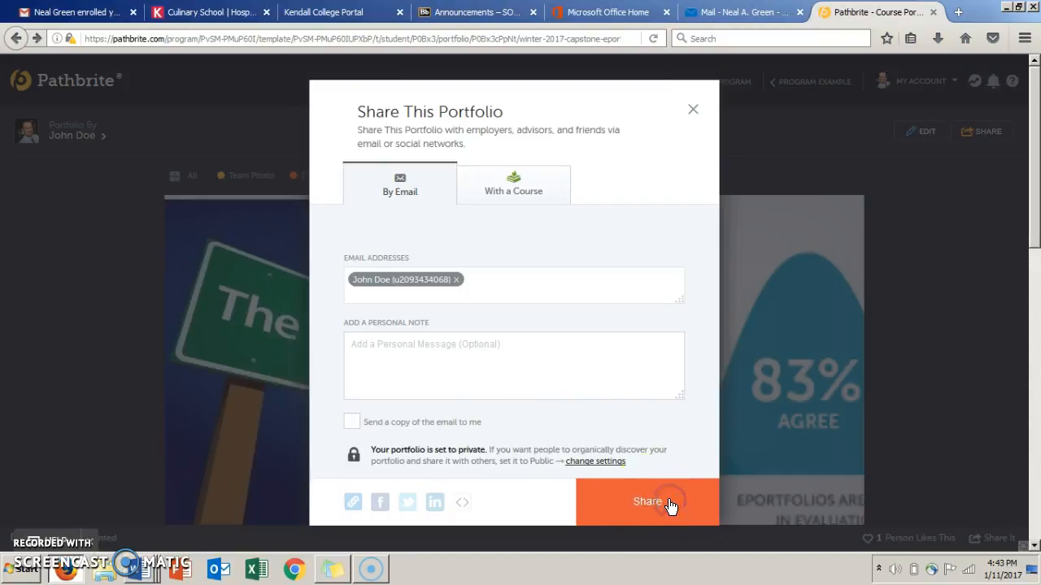
click(618, 345)
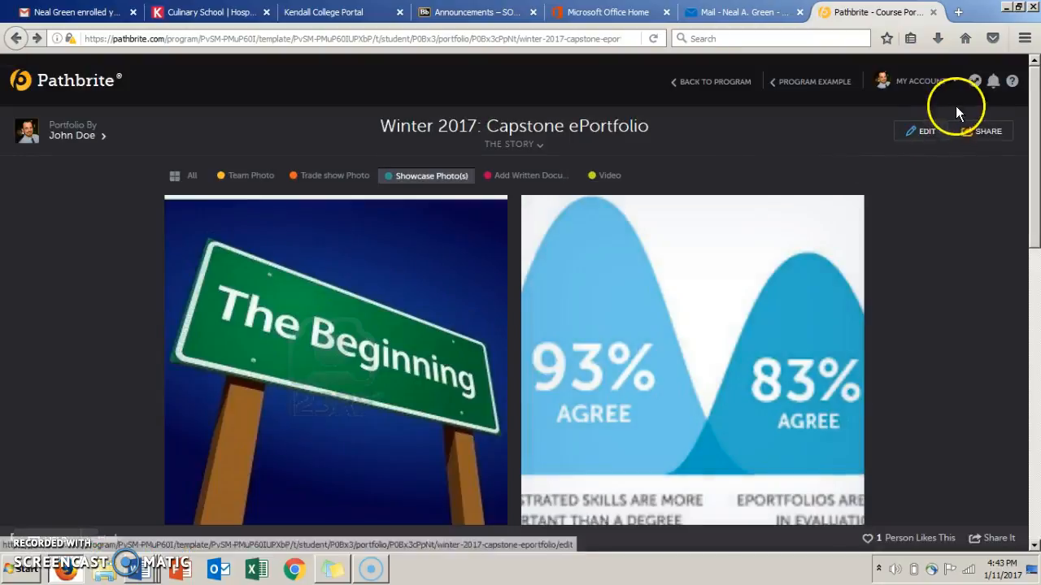
Check the portfolio's public or private sharing setting and close the sharing dialogs without changing it.
click(987, 132)
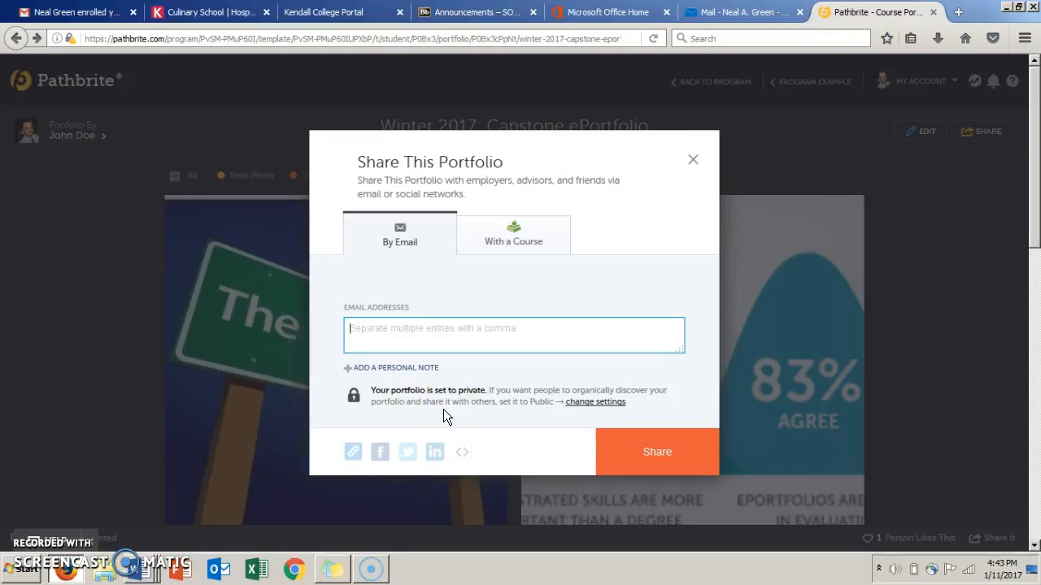
click(578, 402)
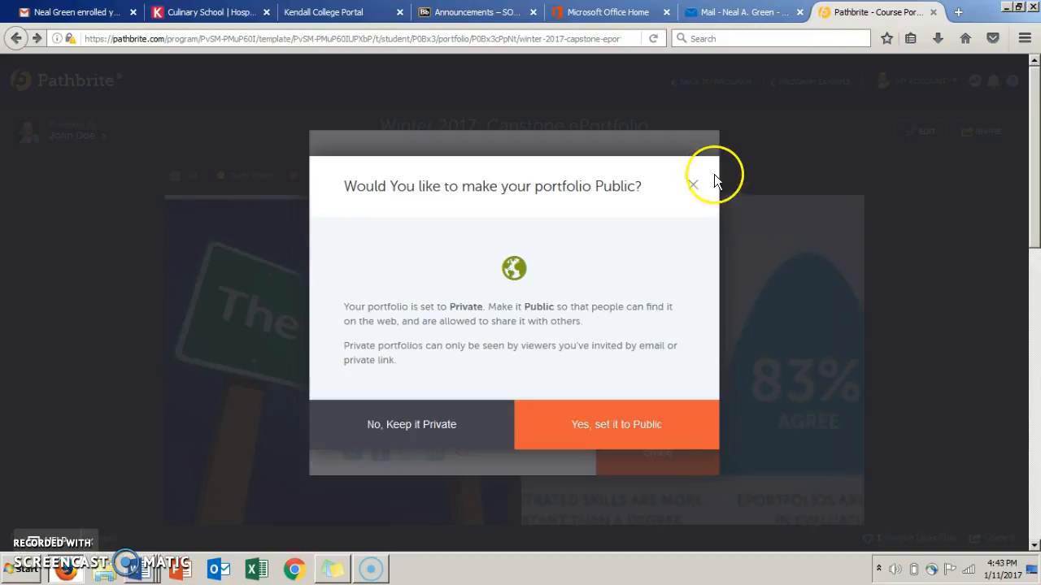
click(693, 186)
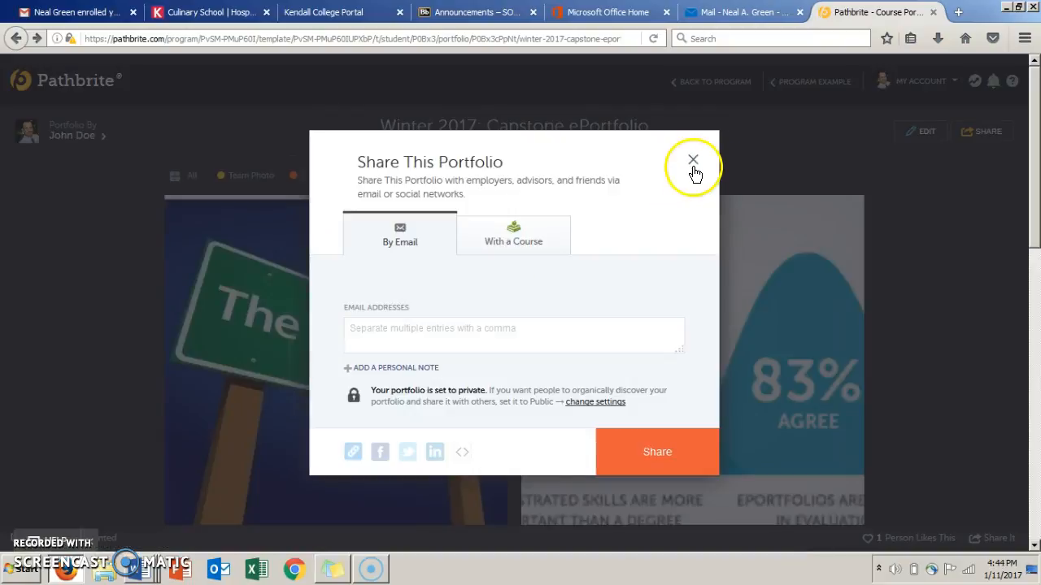
click(693, 162)
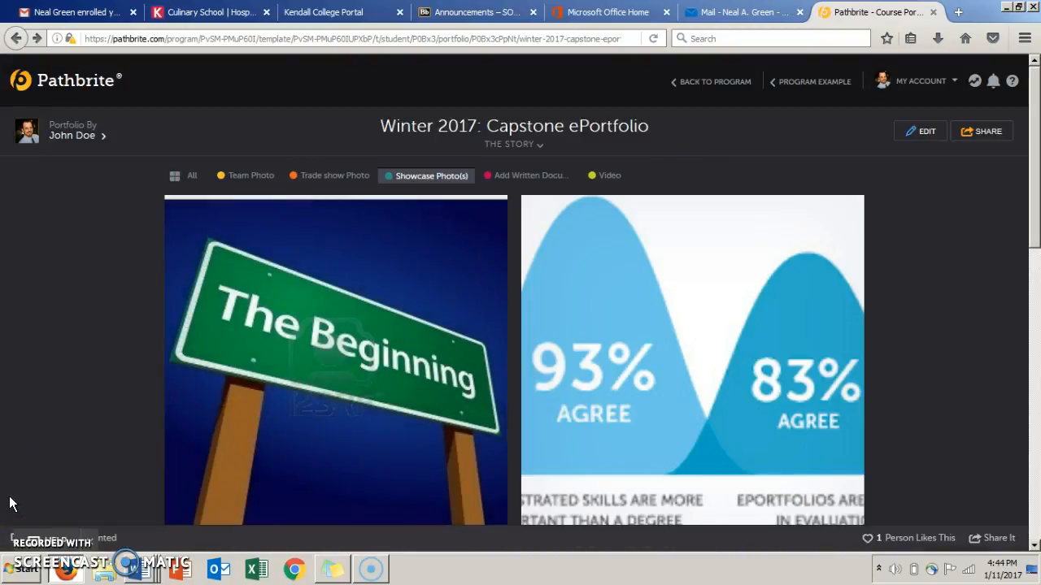
click(24, 531)
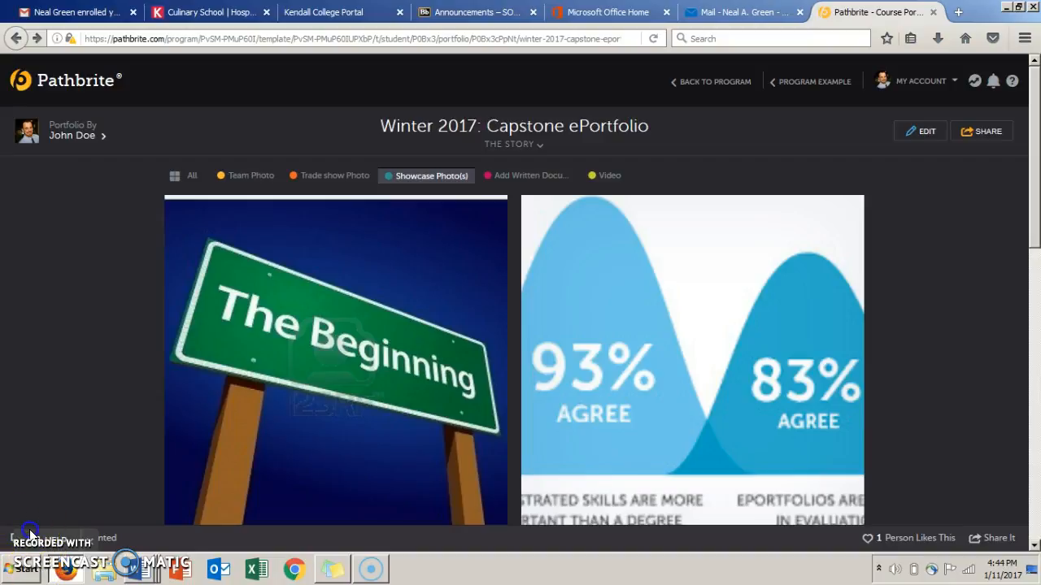